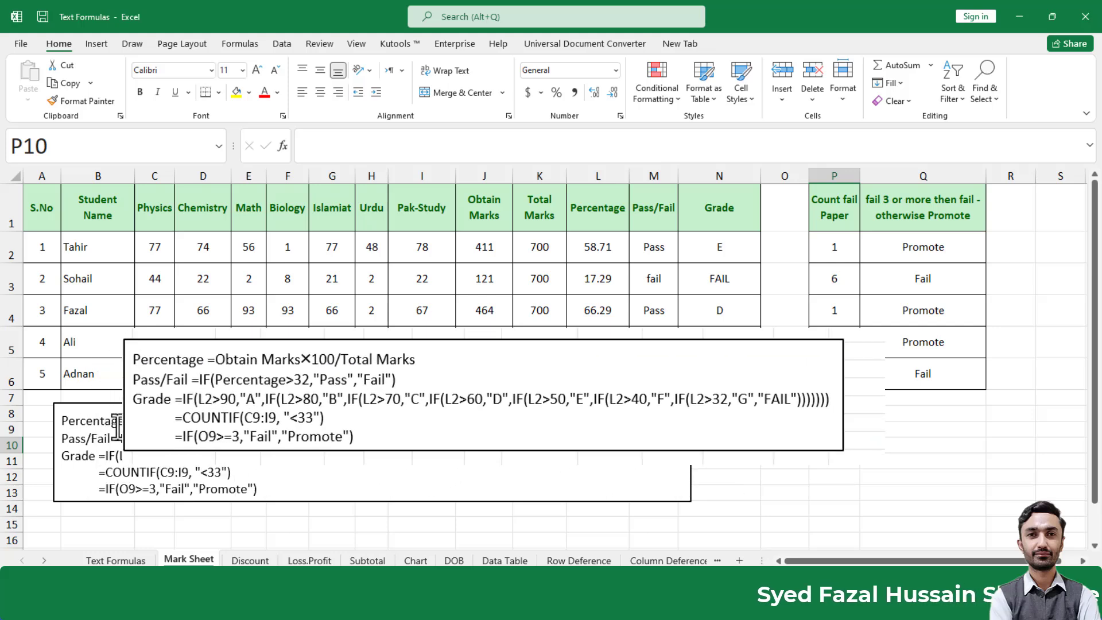
left_click_drag(135, 421, 295, 476)
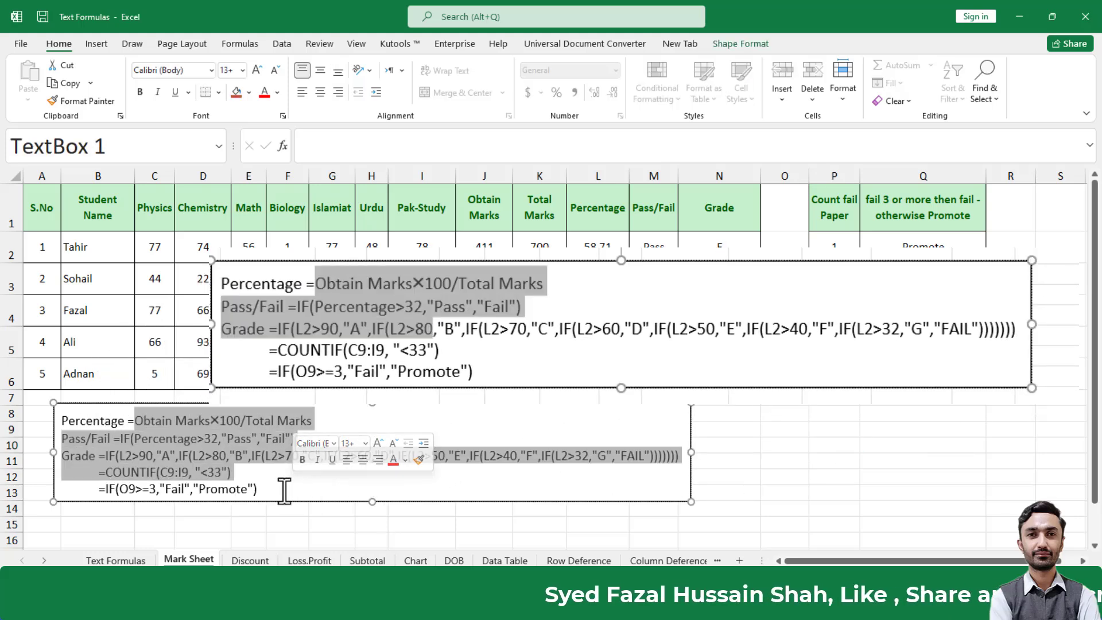
left_click(327, 467)
left_click(604, 357)
left_click_drag(478, 249, 718, 395)
left_click(832, 460)
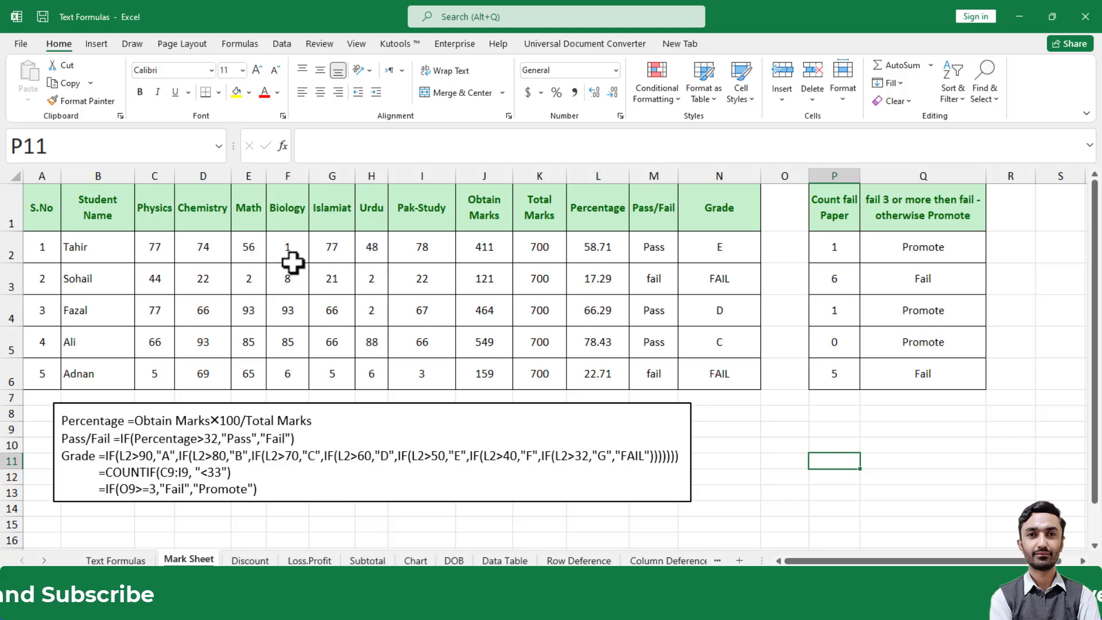
Clear the contents of J2:N6, from Obtain Marks through Grade, for all five students.
left_click_drag(489, 249, 731, 378)
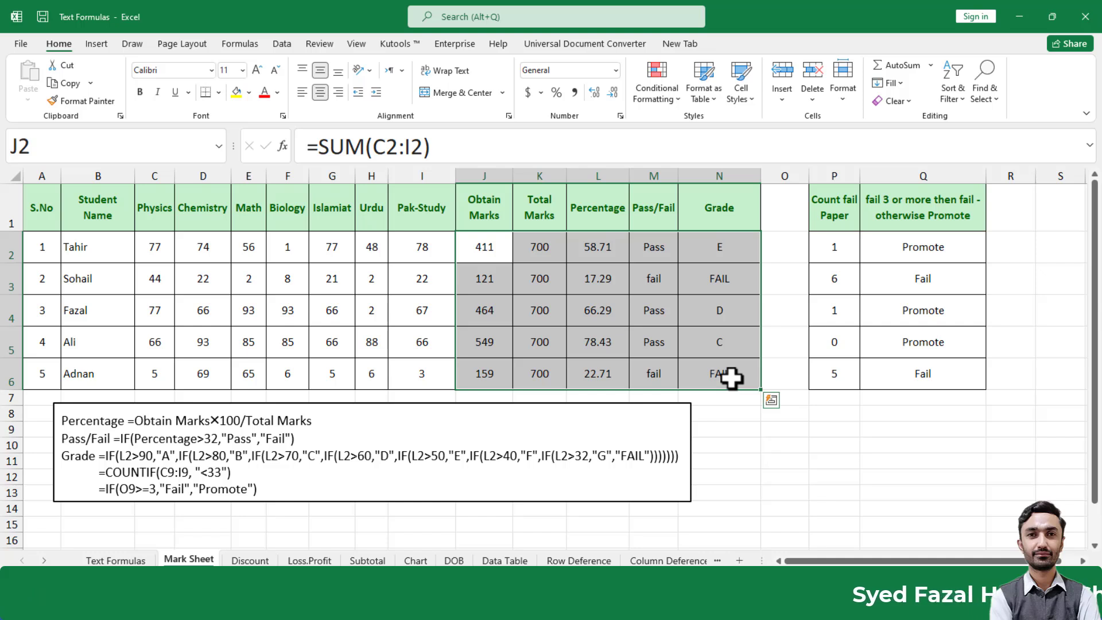
key("Delete")
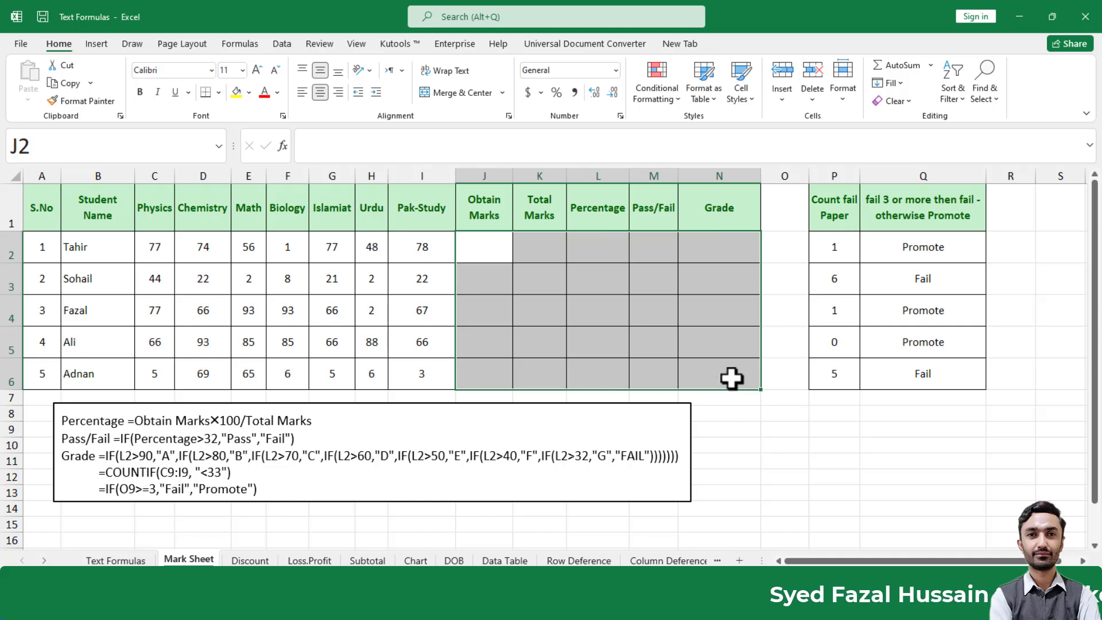
left_click(541, 278)
Total each student's subject marks in the Obtain Marks cells J2:J6 with AutoSum.
left_click(472, 250)
left_click_drag(472, 251, 481, 366)
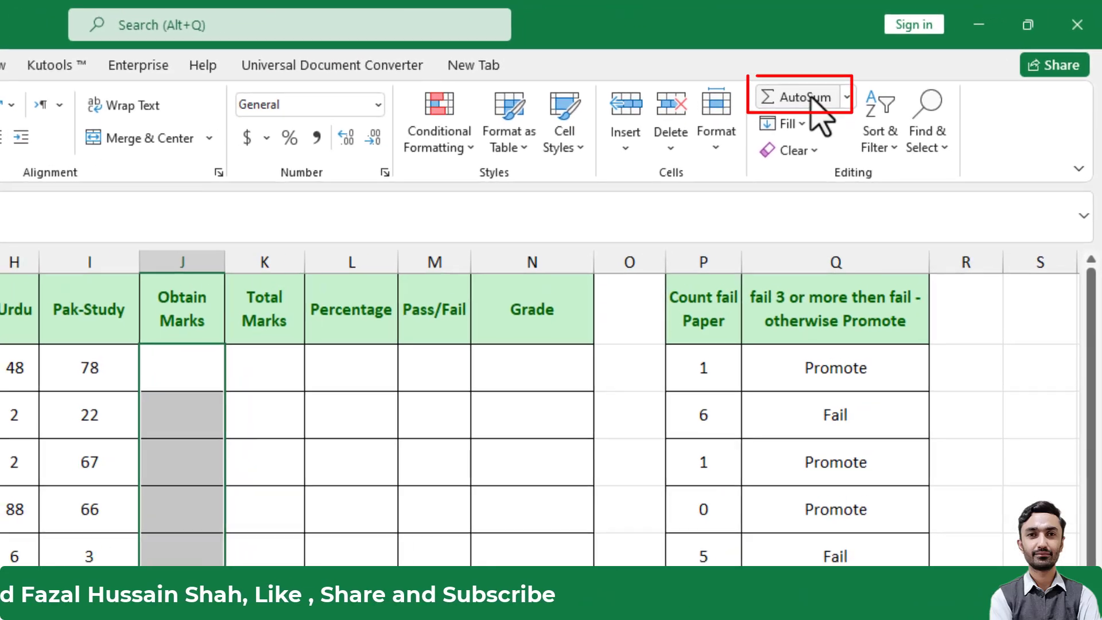
left_click(811, 99)
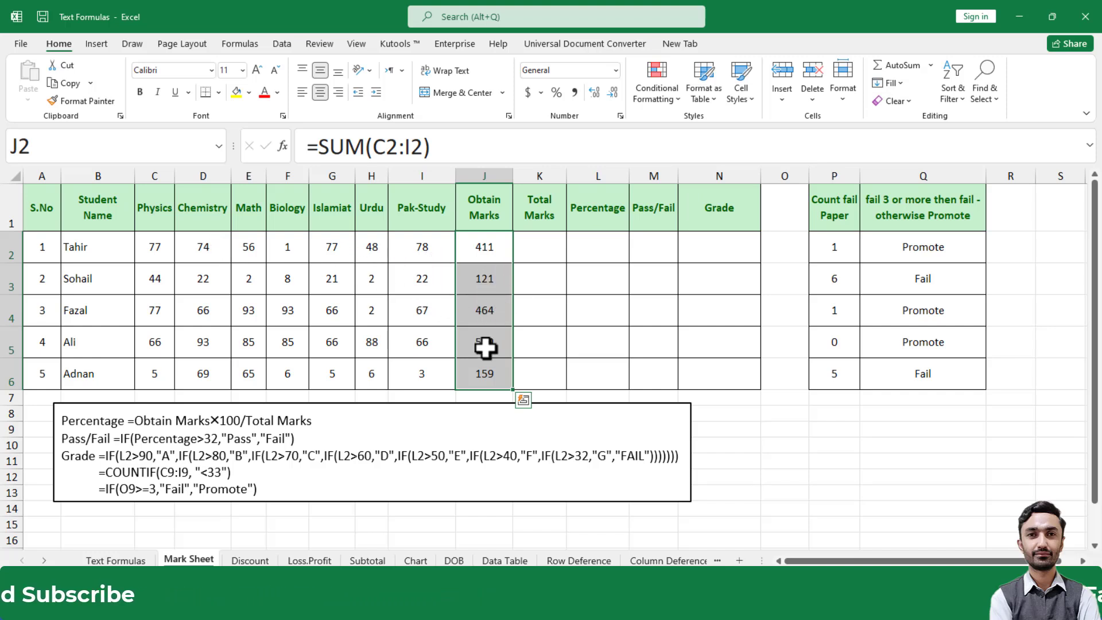
Go through the subject marks in C2:I2 one by one to count the papers for the total marks.
left_click(552, 252)
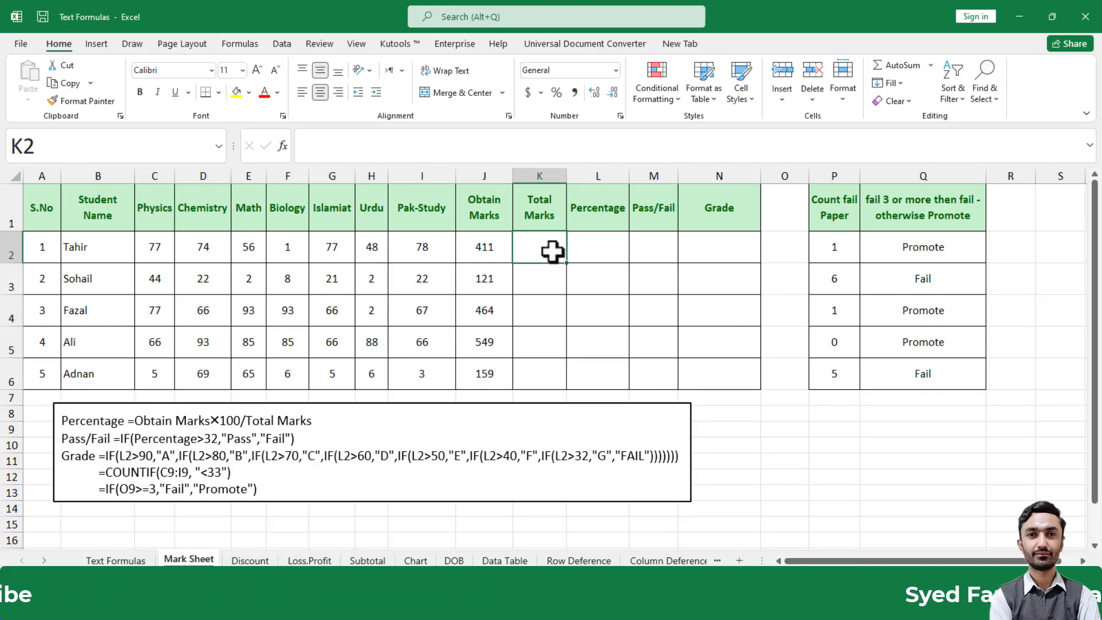
left_click(434, 251)
left_click(371, 251)
left_click(332, 251)
left_click(285, 253)
left_click(248, 251)
left_click(215, 253)
left_click(155, 249)
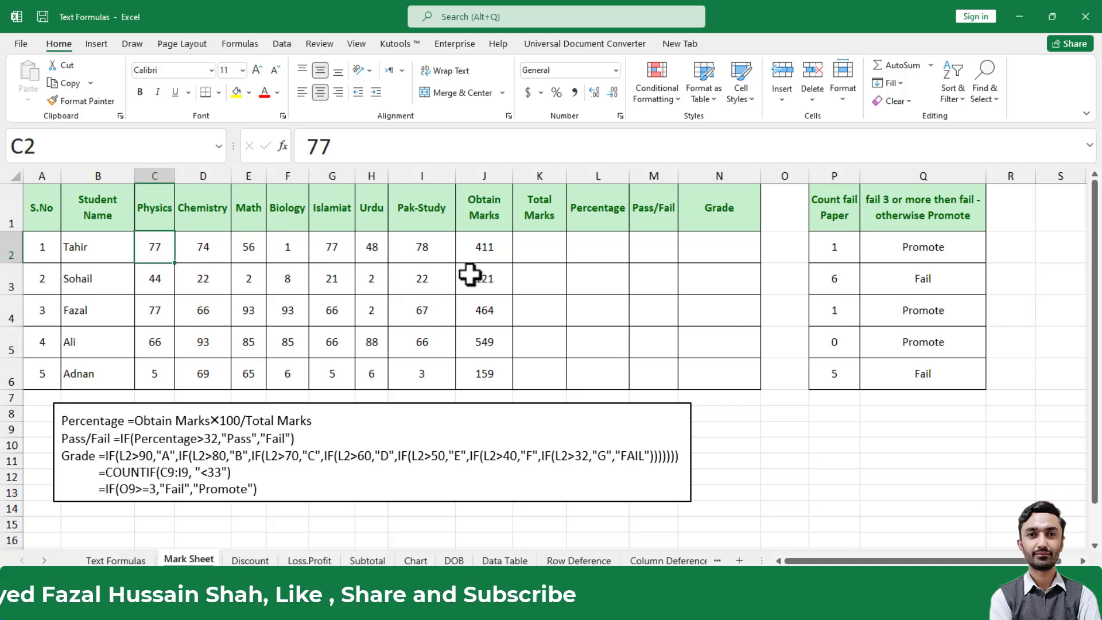
Enter 700 as the Total Marks in K2 and fill it down to K6.
left_click(533, 256)
type("7")
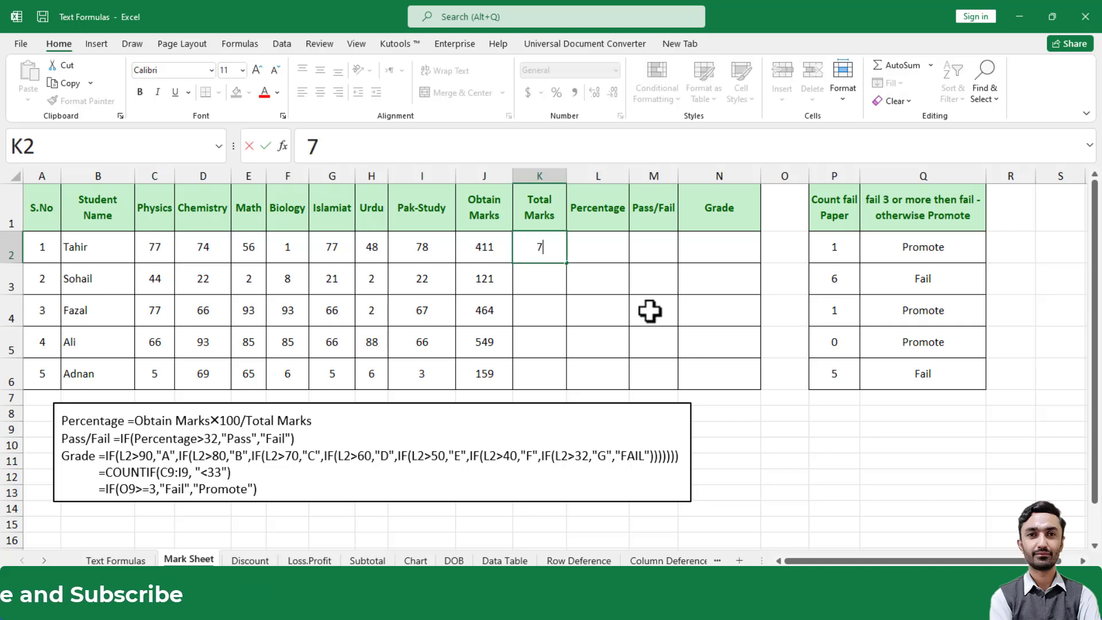
left_click(650, 310)
left_click(557, 253)
double_click(567, 262)
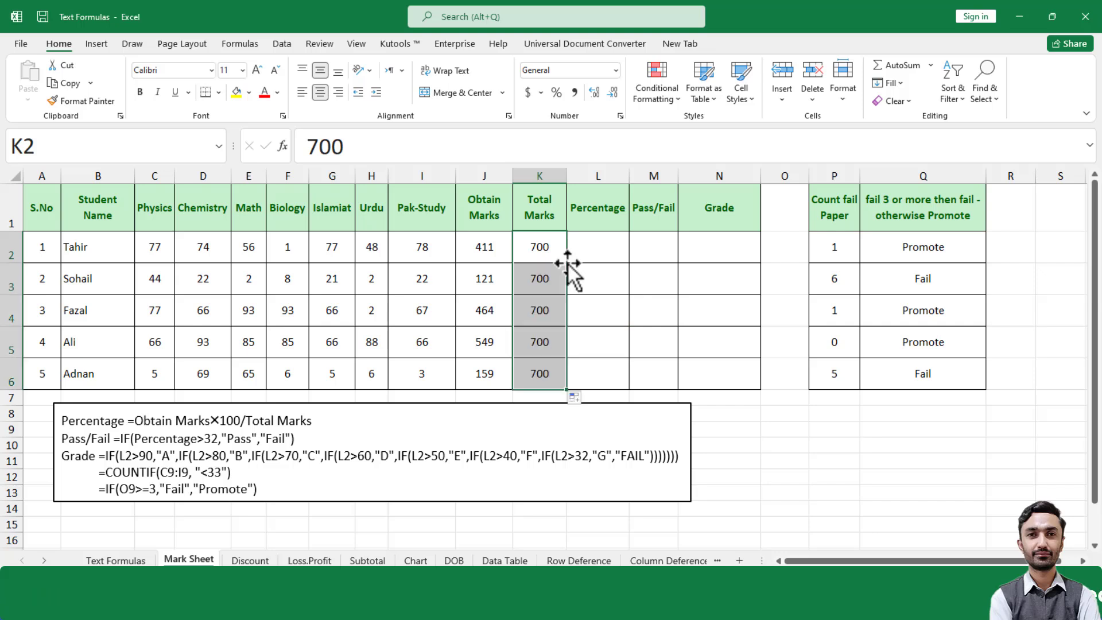
Calculate the Percentage in L2 with the formula =J2*100/K2 and fill it down to L6.
left_click(608, 238)
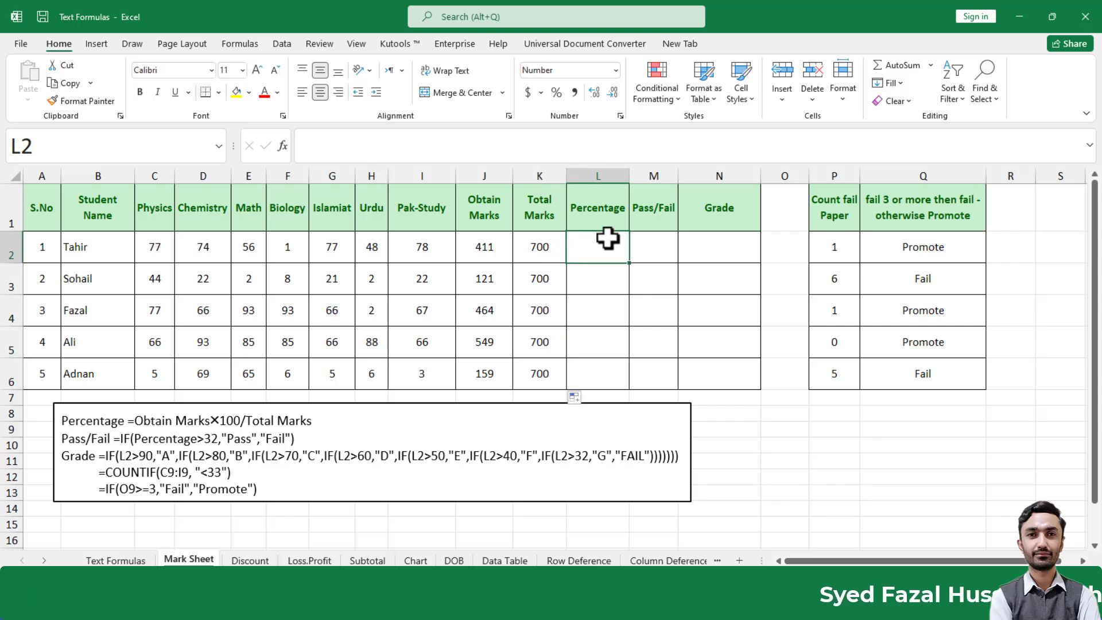
type("=")
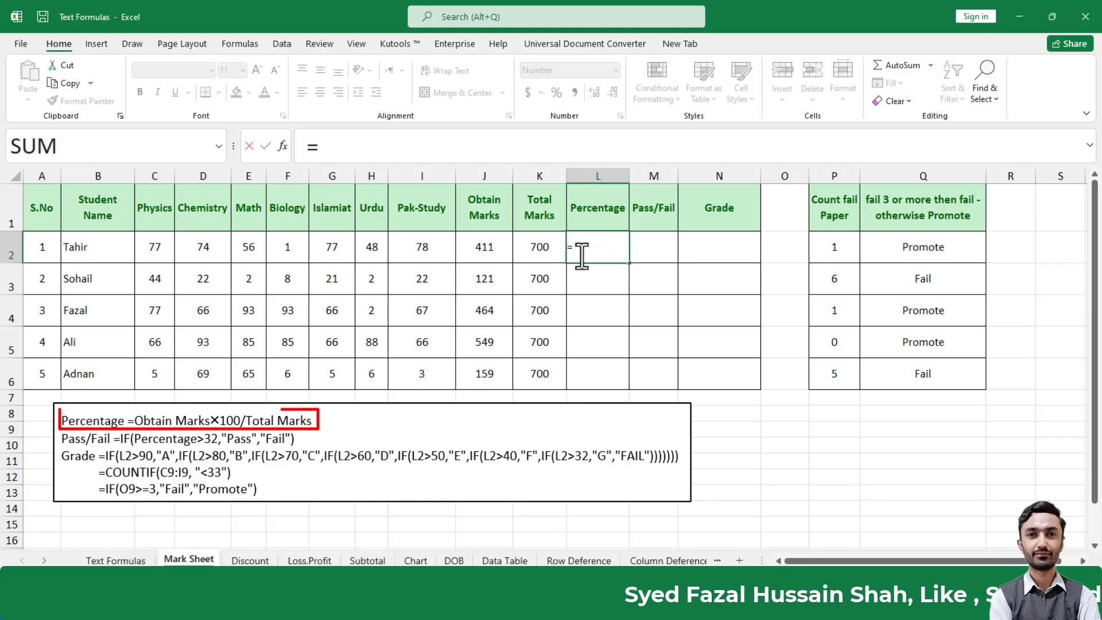
left_click(495, 250)
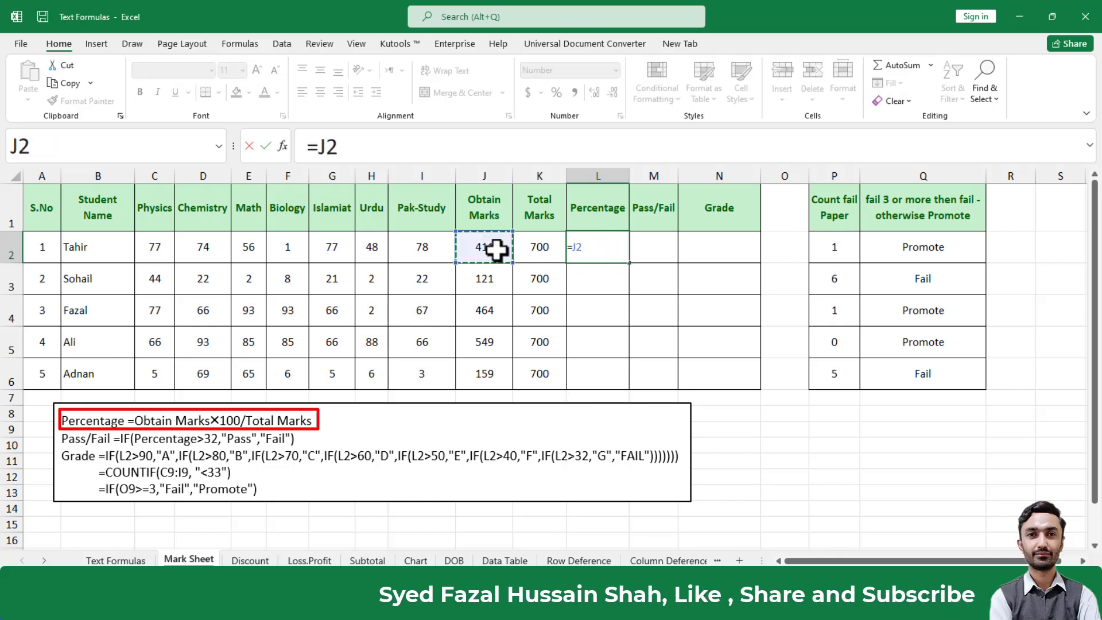
type("*1")
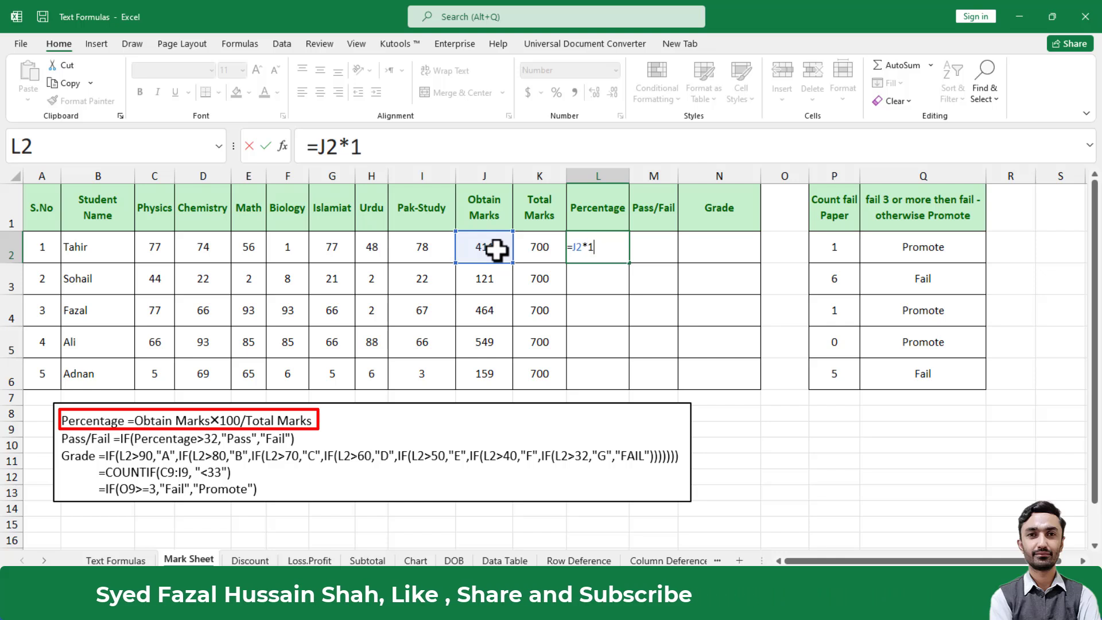
type("00/")
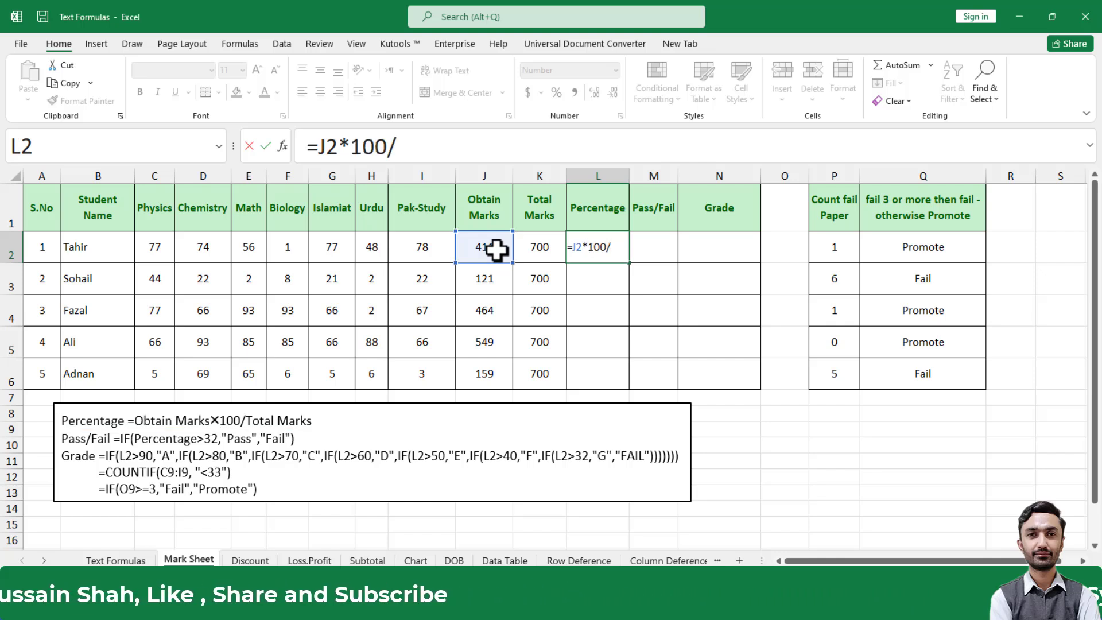
left_click(526, 246)
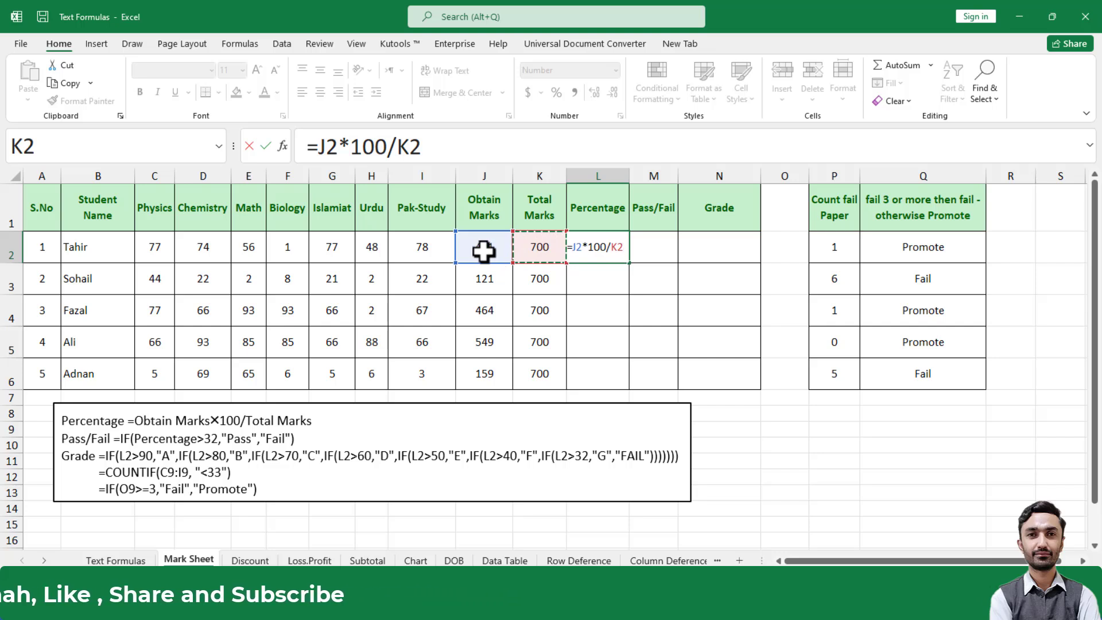
key("Return")
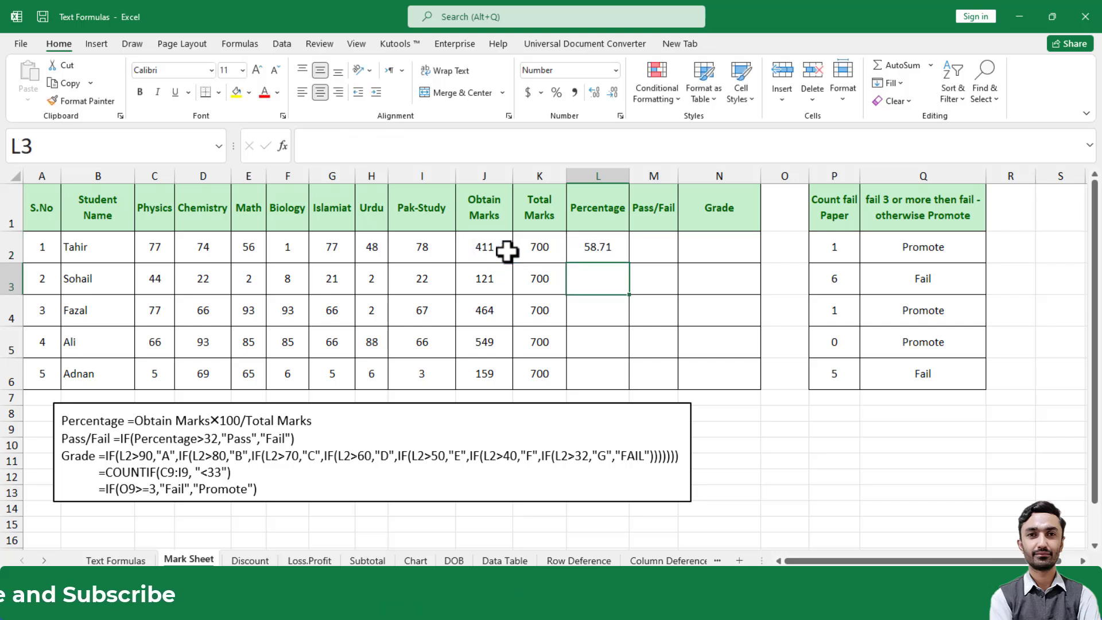
left_click(599, 246)
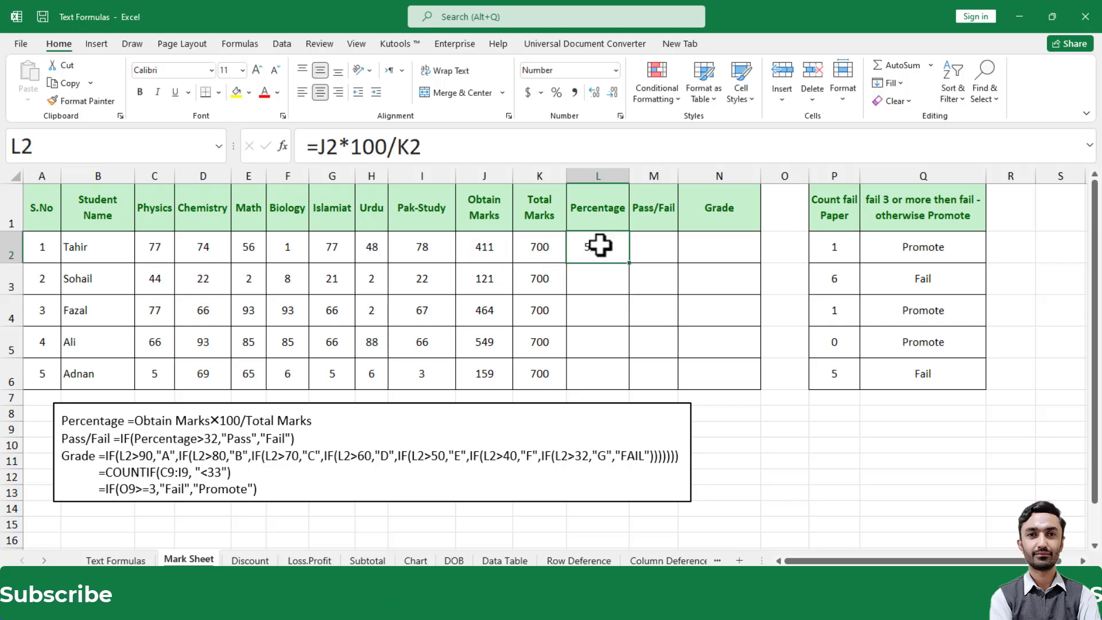
double_click(630, 263)
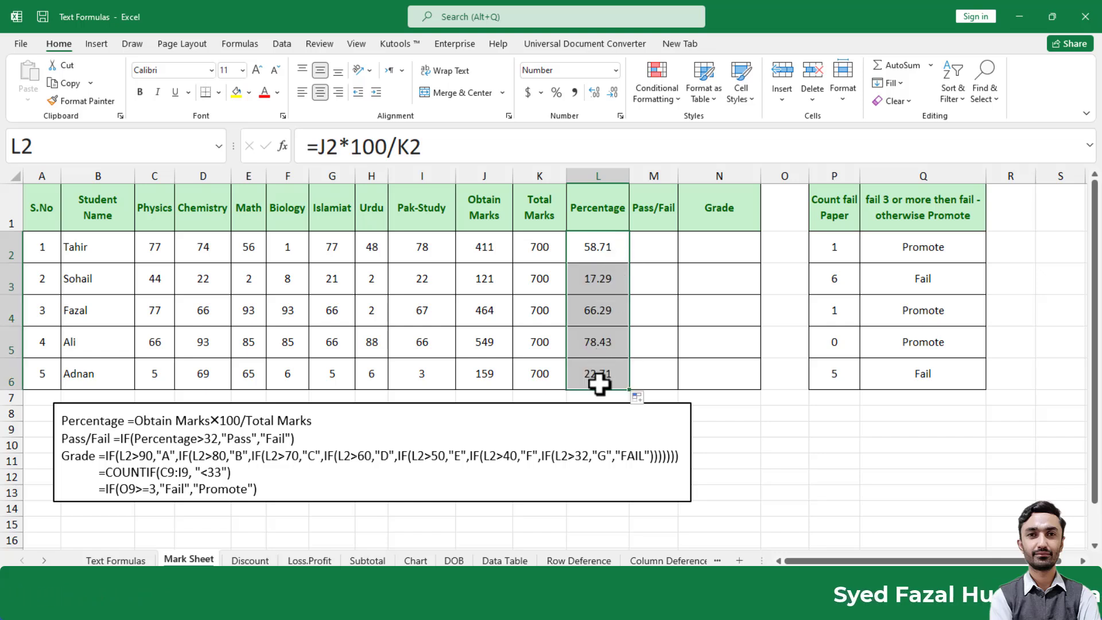
Enter the formula =IF(L2>32,"Pass","fail") in the first Pass/Fail cell, M2.
left_click(658, 251)
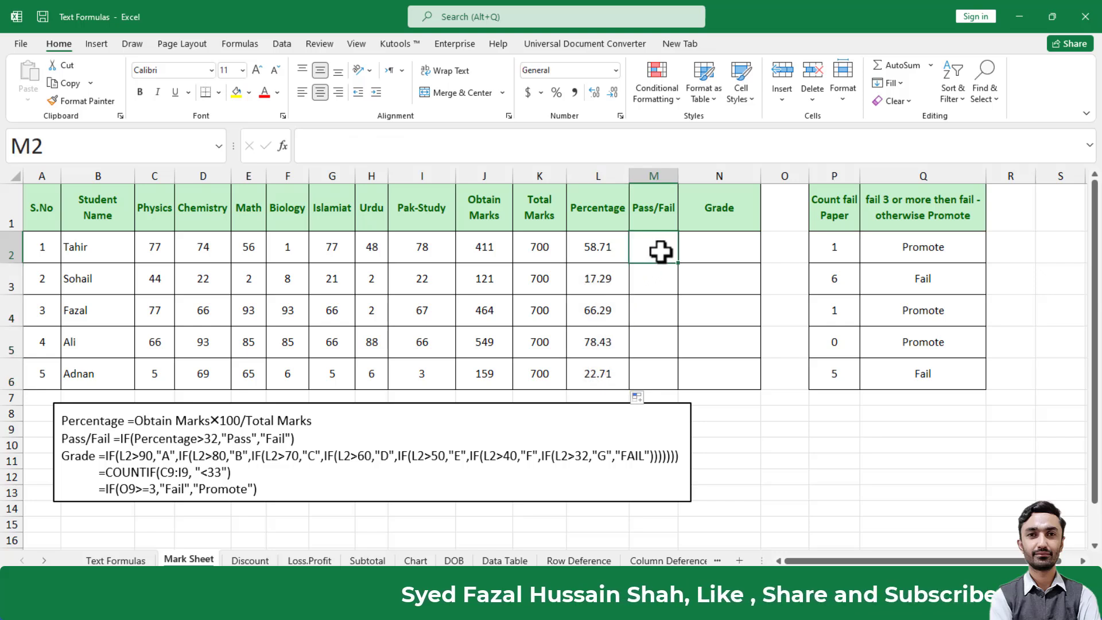
type("=")
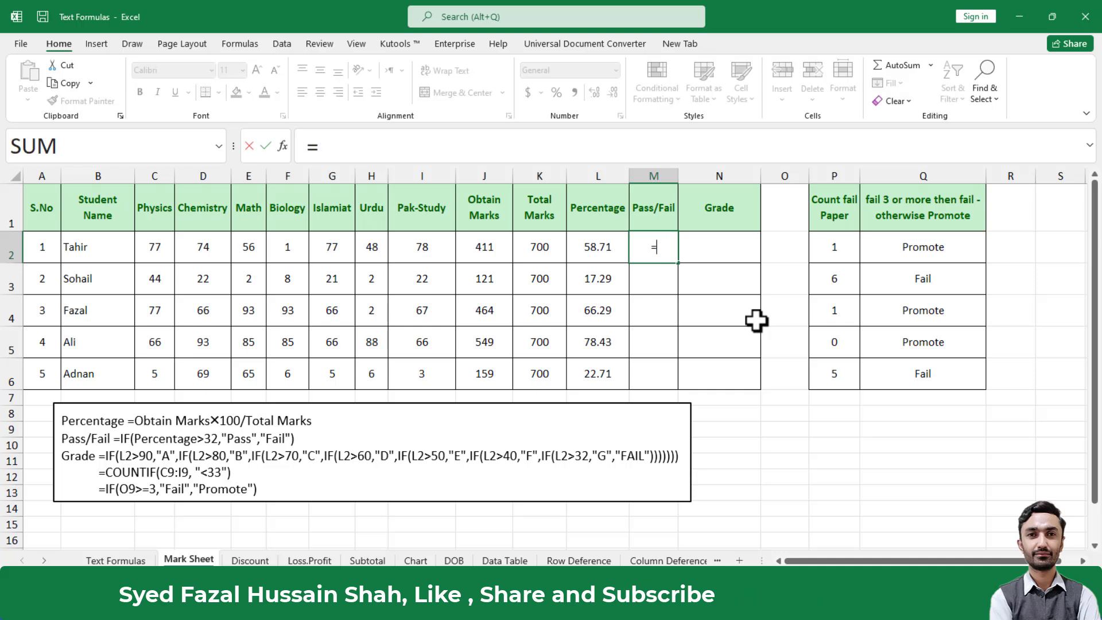
type("i")
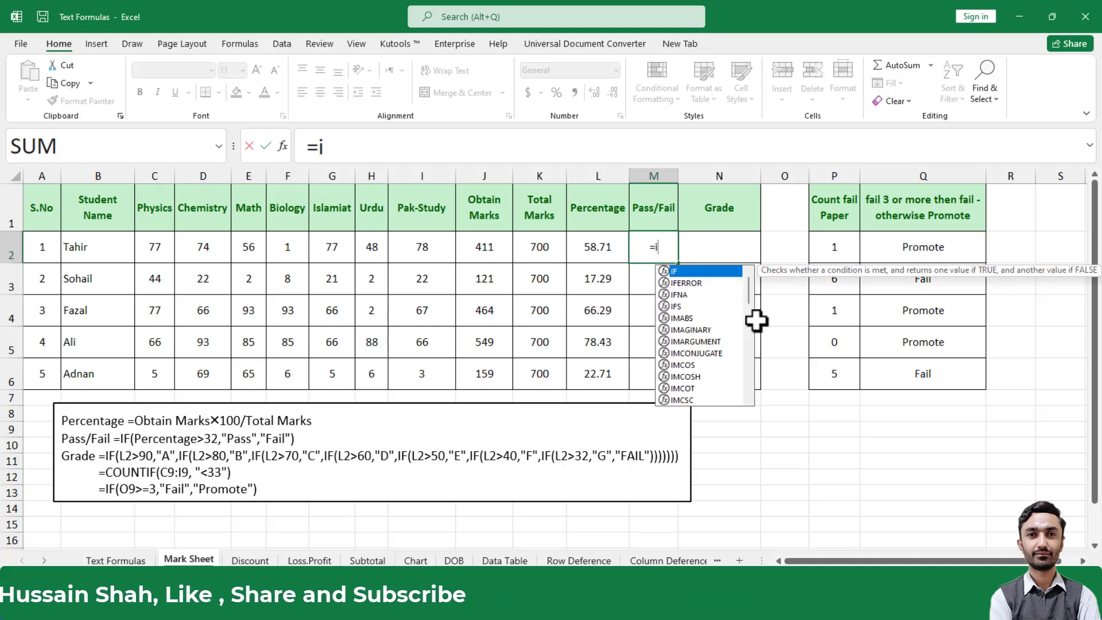
type("f(")
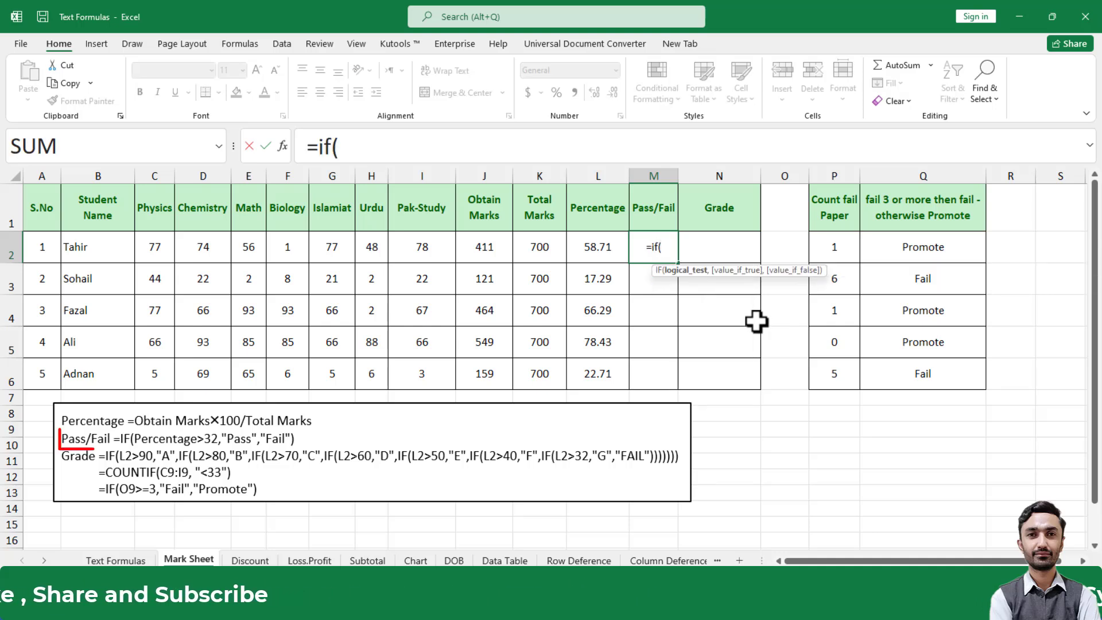
left_click(616, 258)
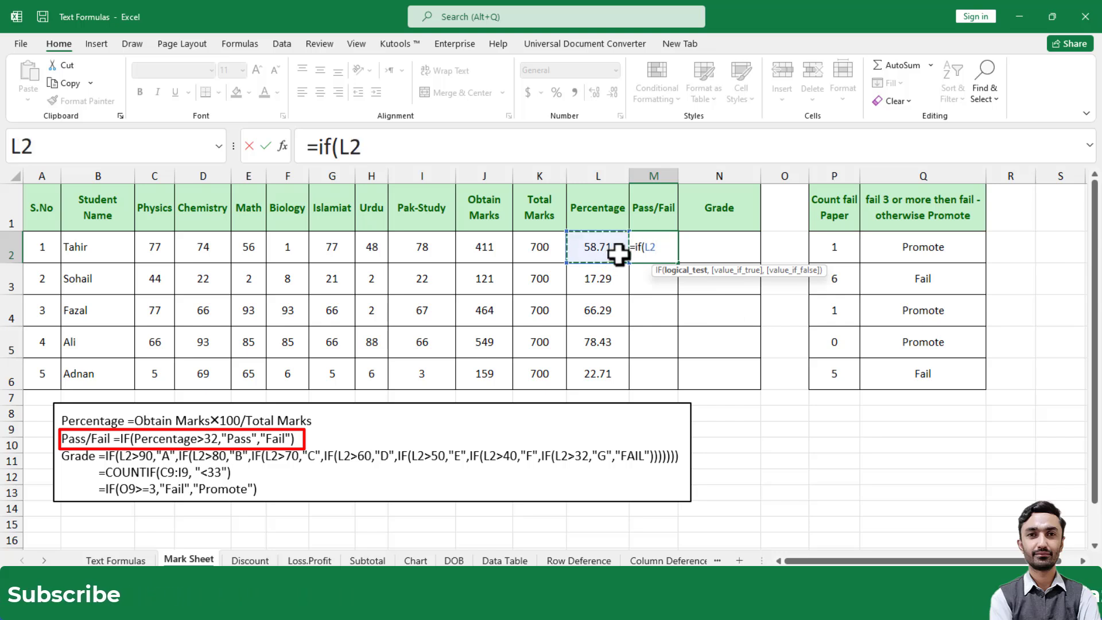
type(">32,\"")
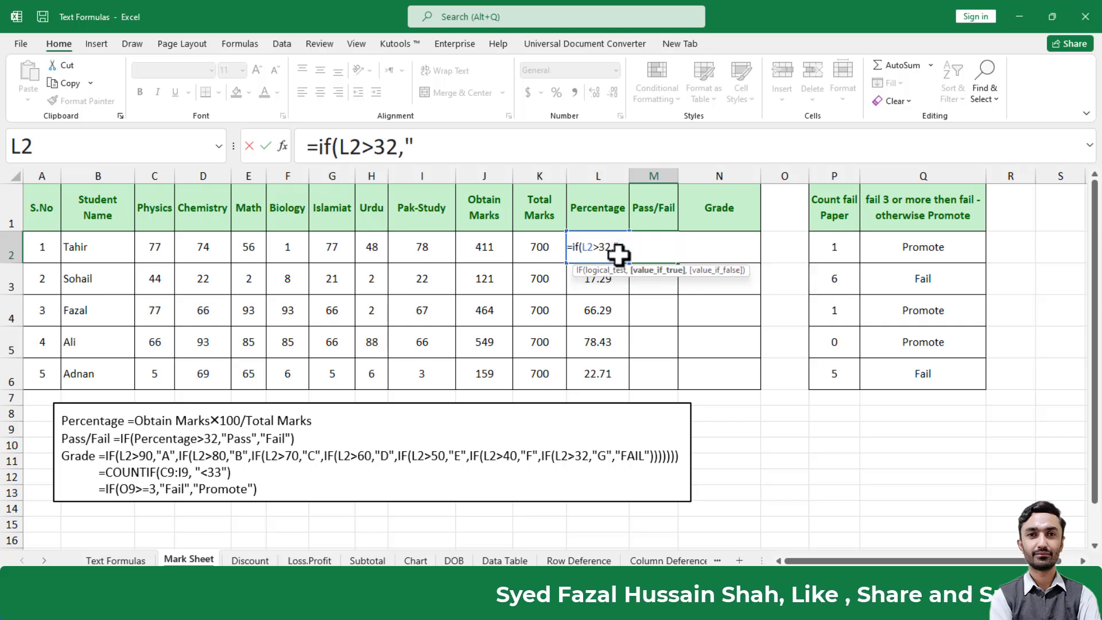
type("Pass")
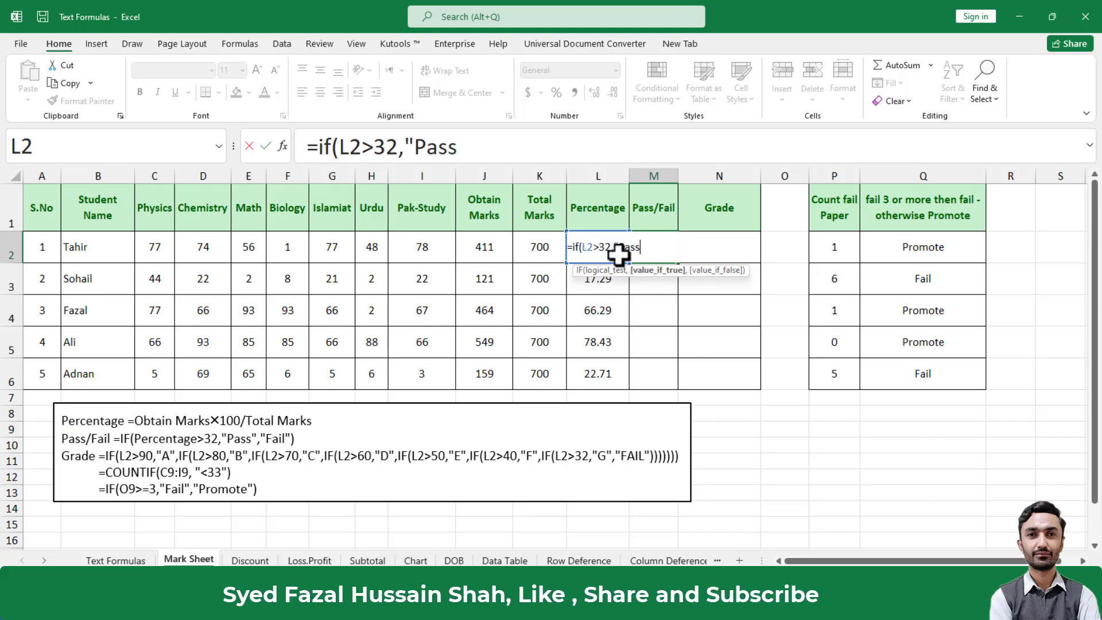
type("\"")
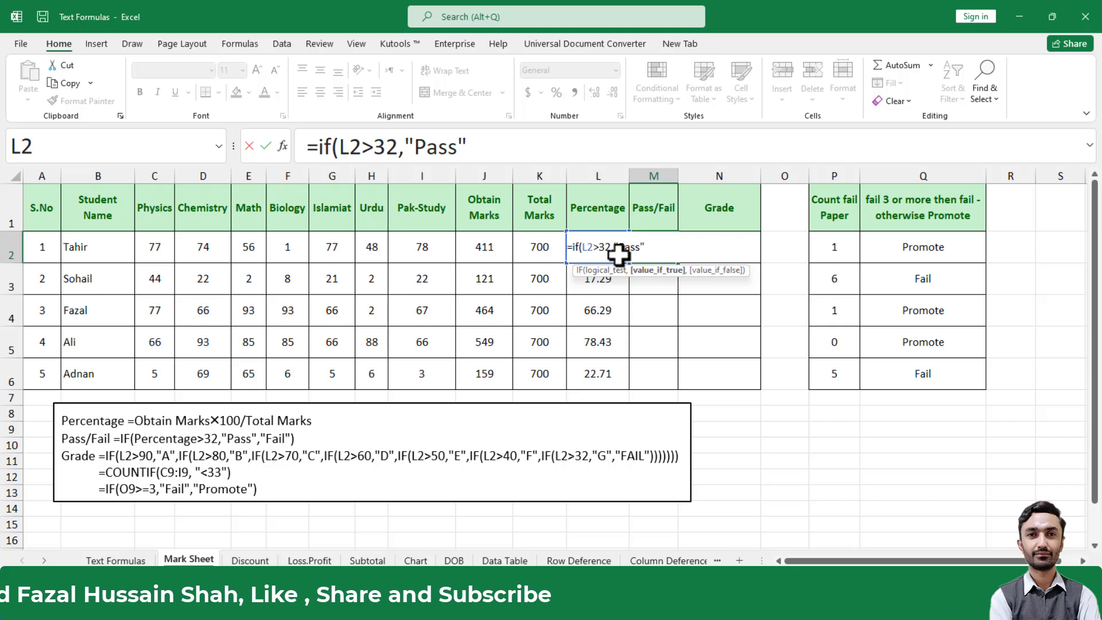
type(",\"fail")
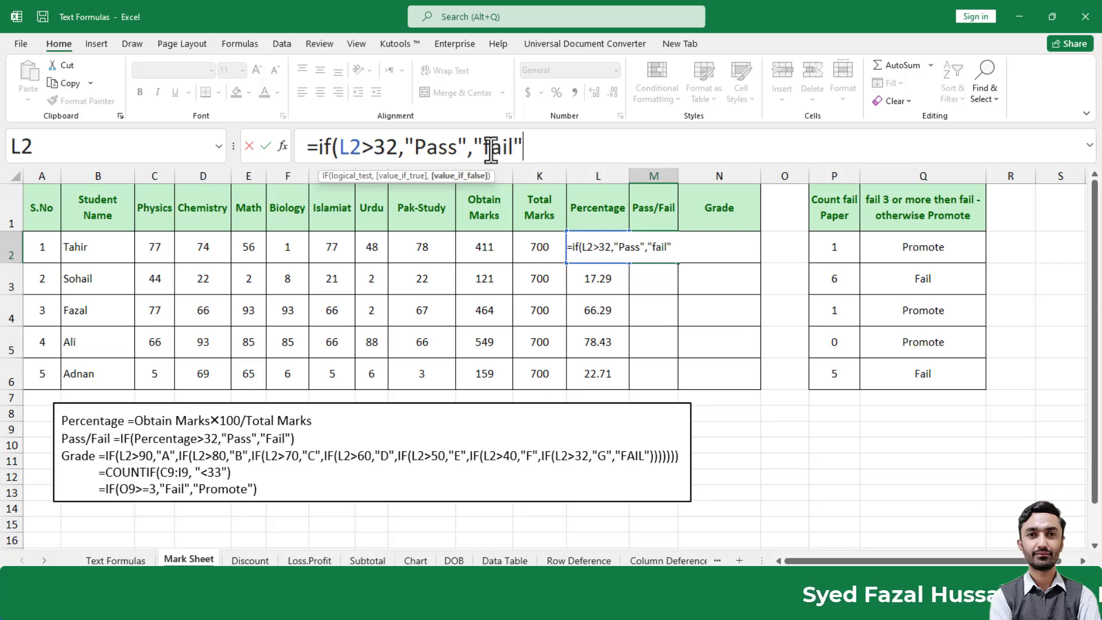
type(")")
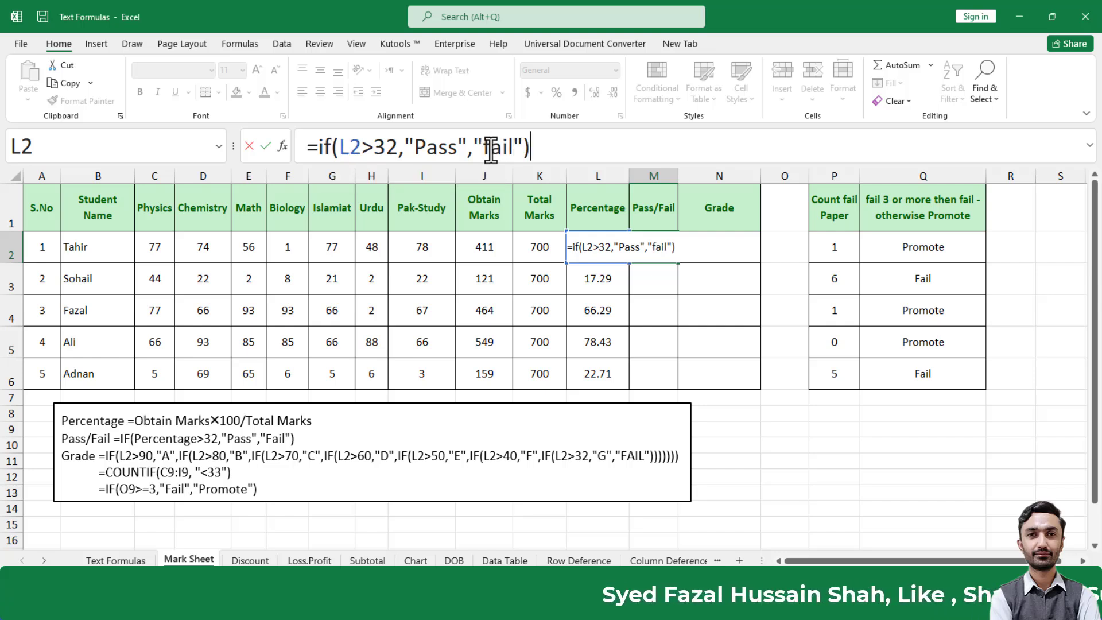
key("Return")
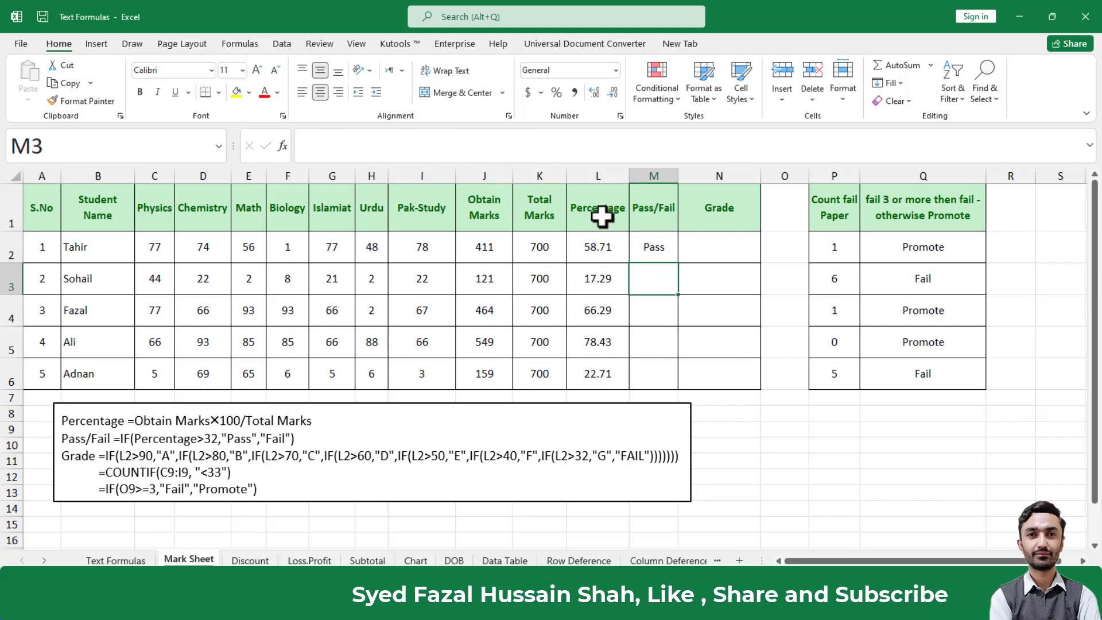
Fill the Pass/Fail formula from M2 down to M6 and check it against the percentages.
left_click(665, 256)
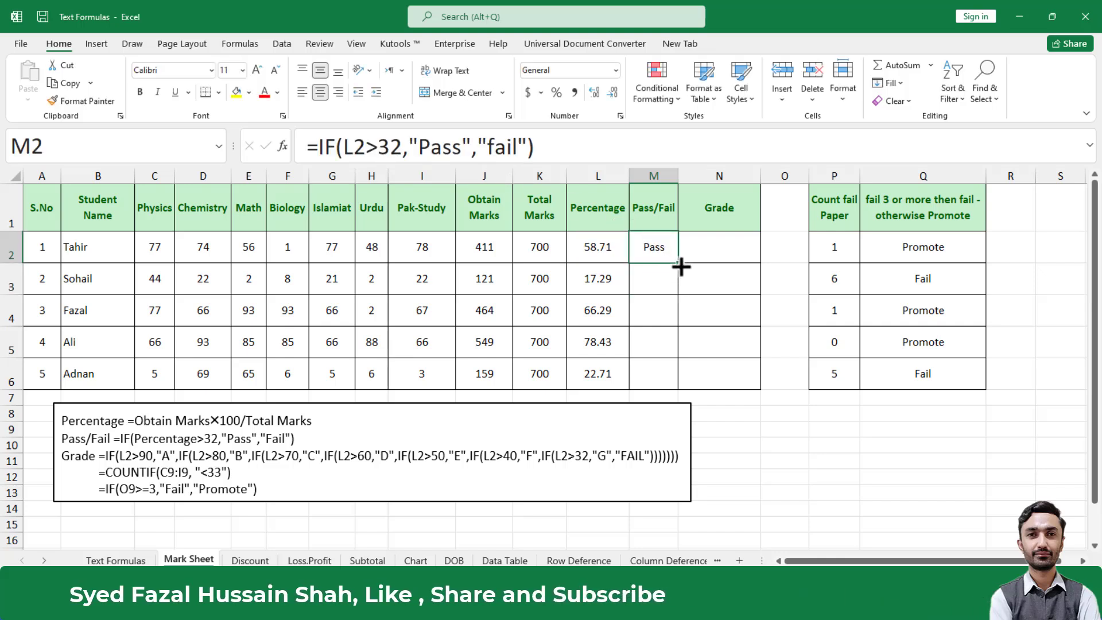
double_click(679, 263)
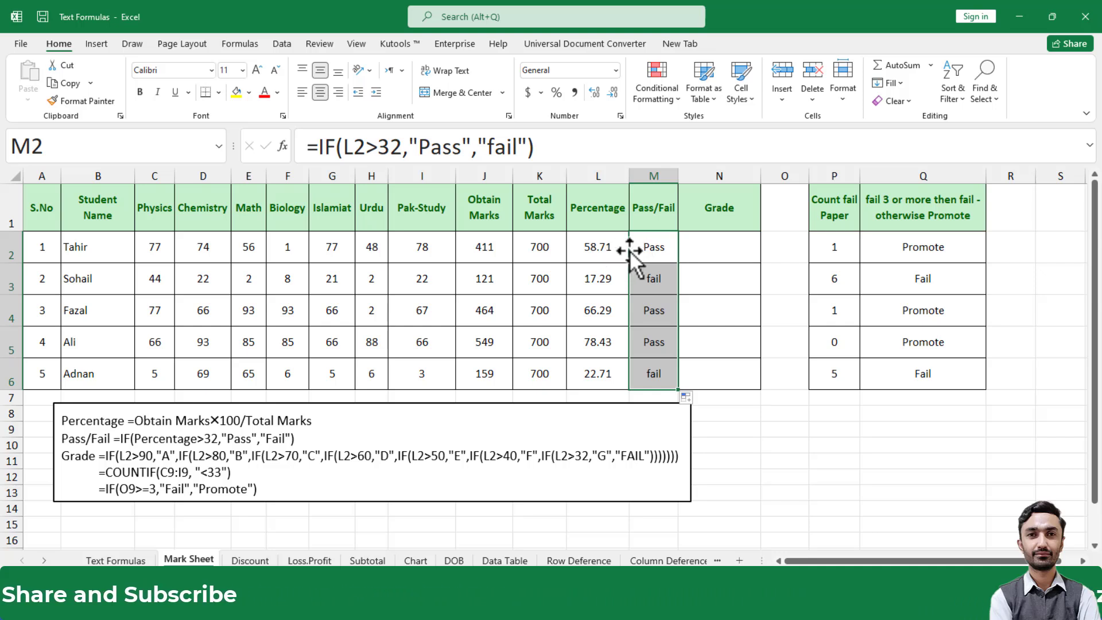
left_click(667, 253)
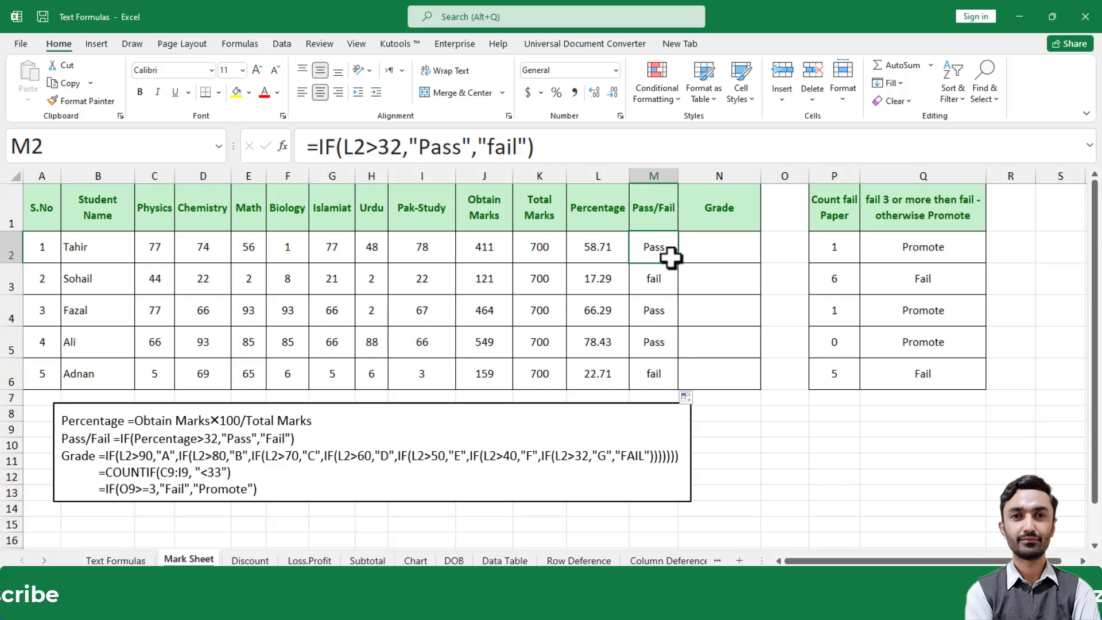
left_click(613, 281)
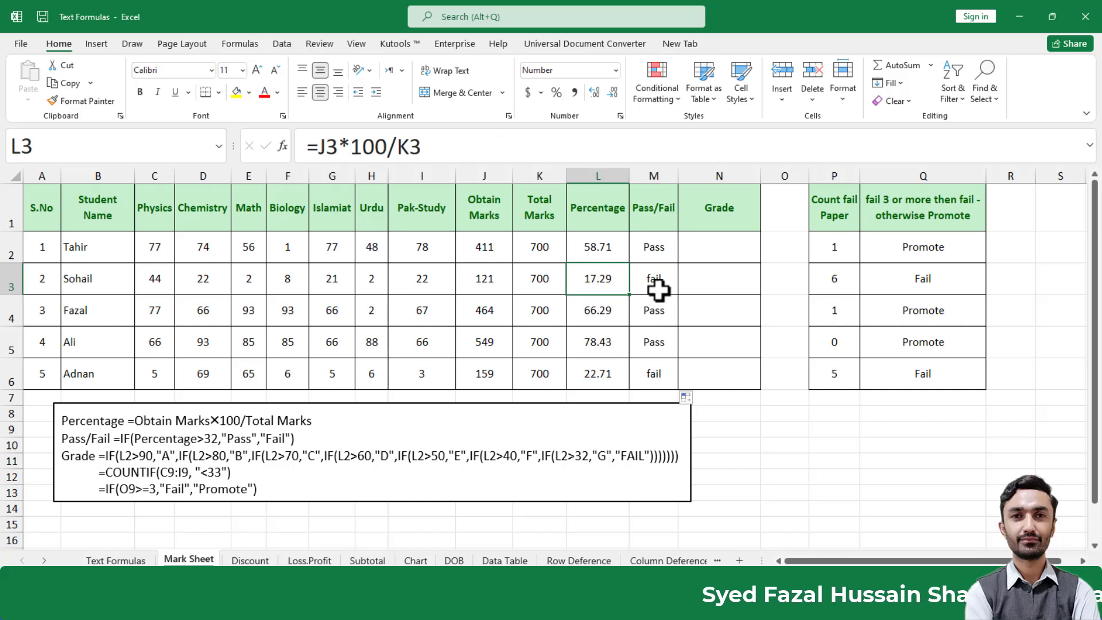
Begin the Grade formula in N2 with the first condition, =if(L2>90,"A",.
left_click(706, 253)
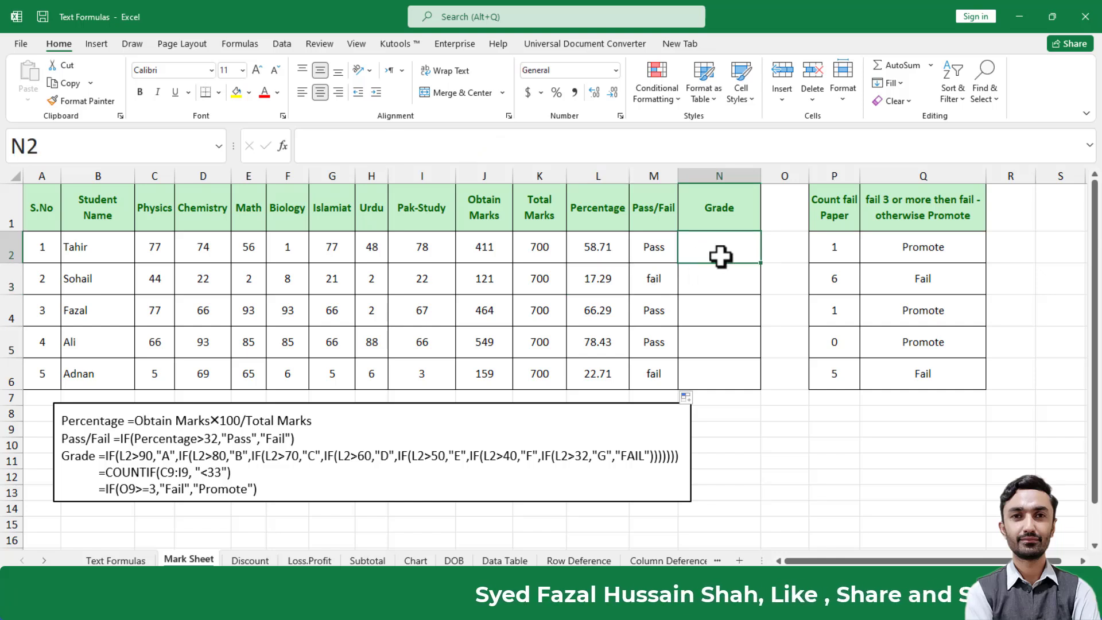
type("=")
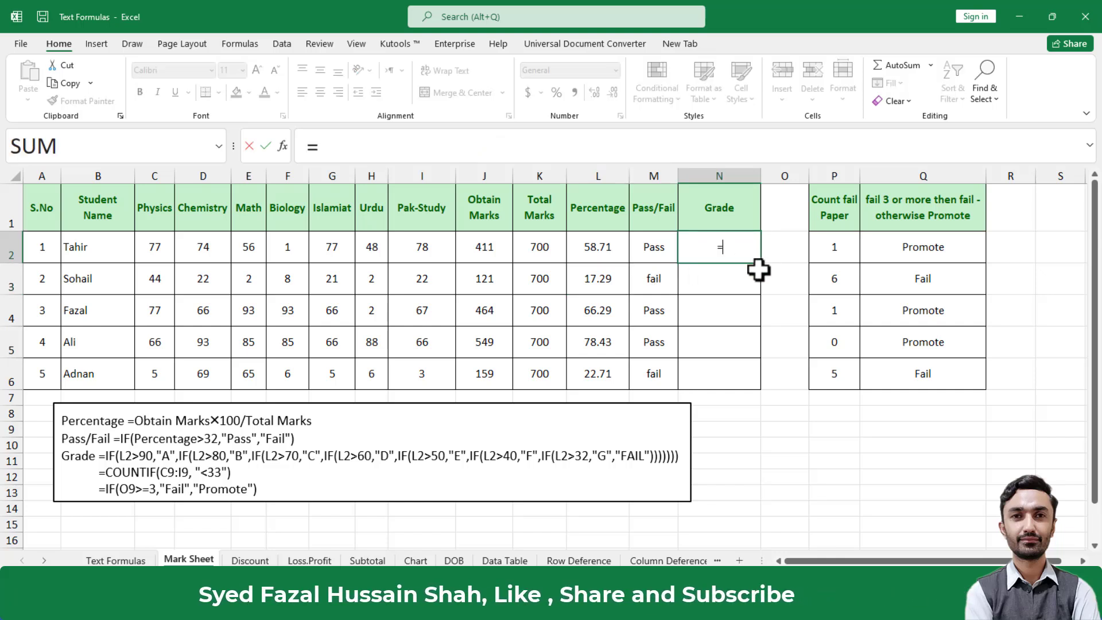
type("if")
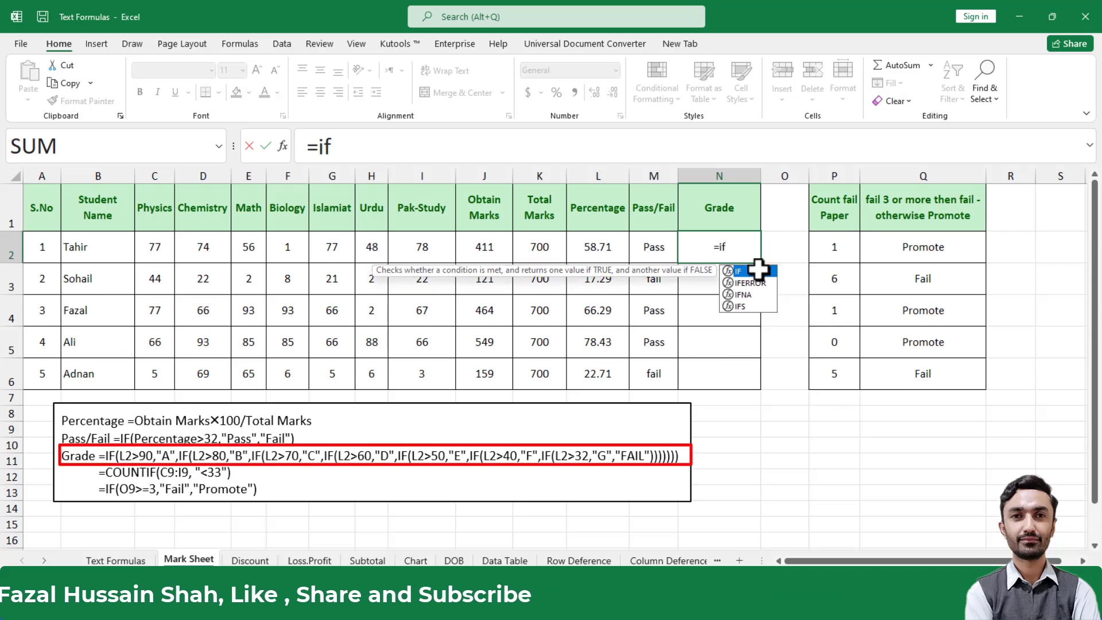
type("(")
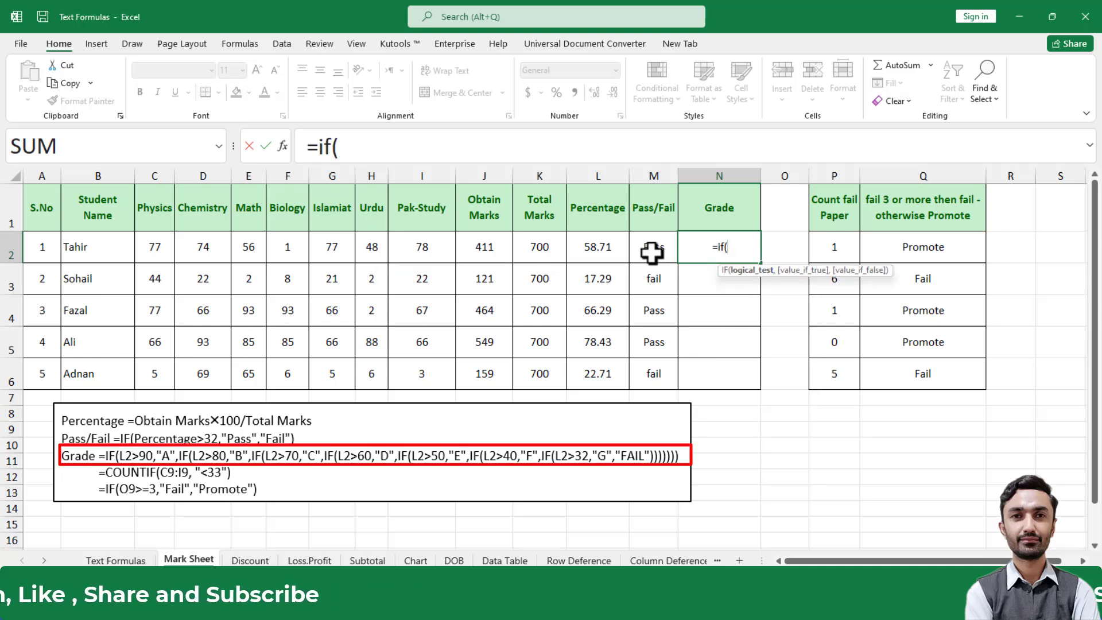
left_click(614, 251)
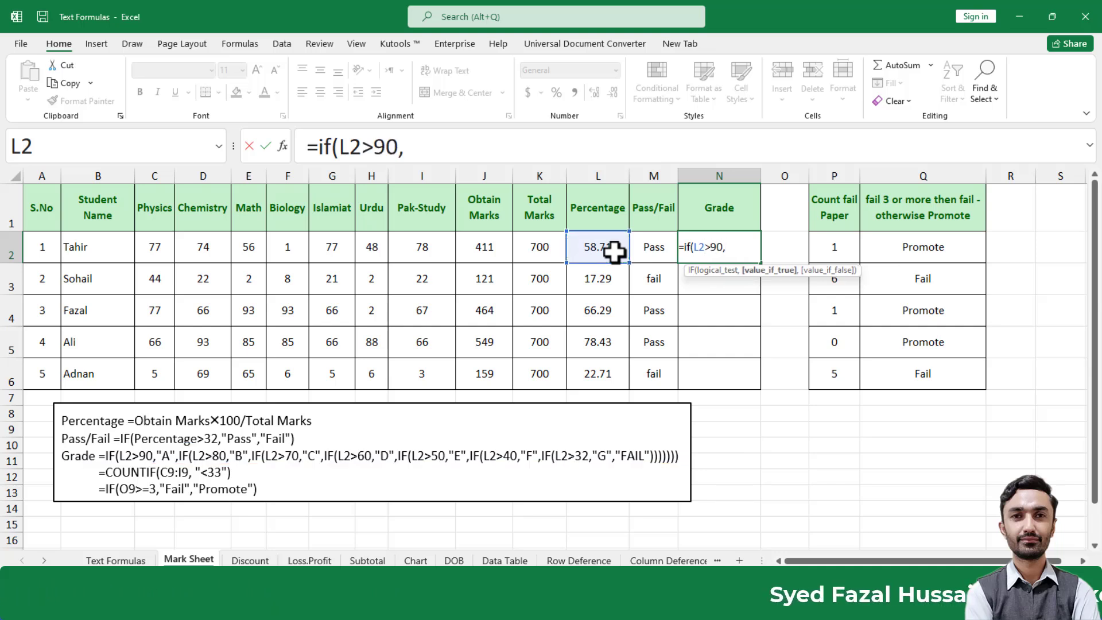
type(">90,\"A\",")
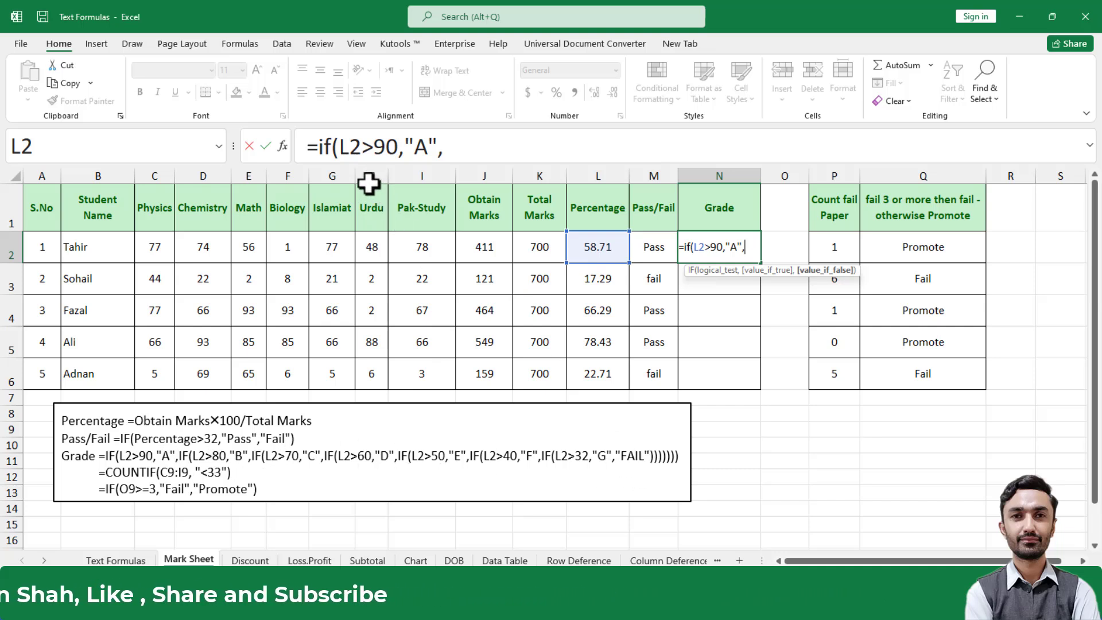
Copy the if(L2>90,"A", segment and repeat it in the N2 formula until there are seven nested conditions, enlarging the formula bar to fit.
left_click(319, 149)
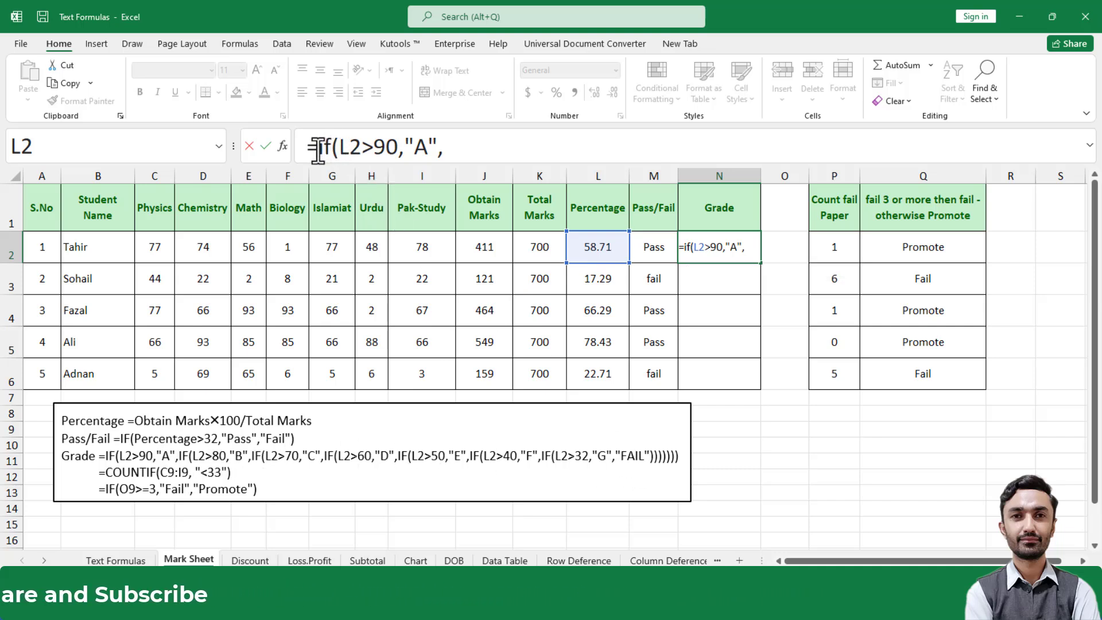
left_click_drag(460, 137, 441, 147)
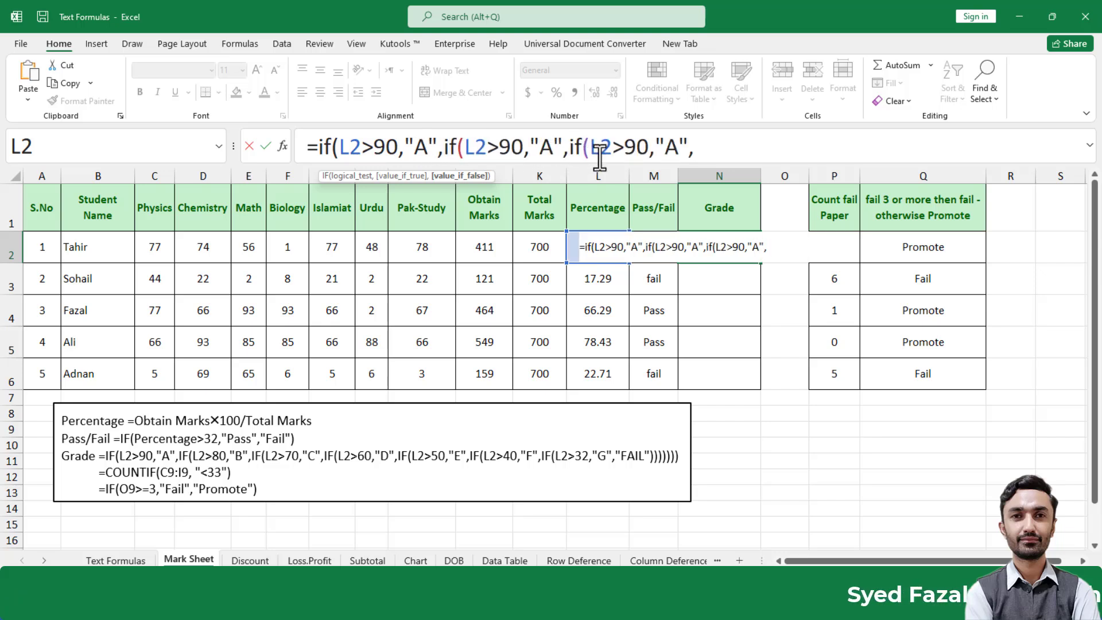
key("ctrl+v")
key("ctrl+v")
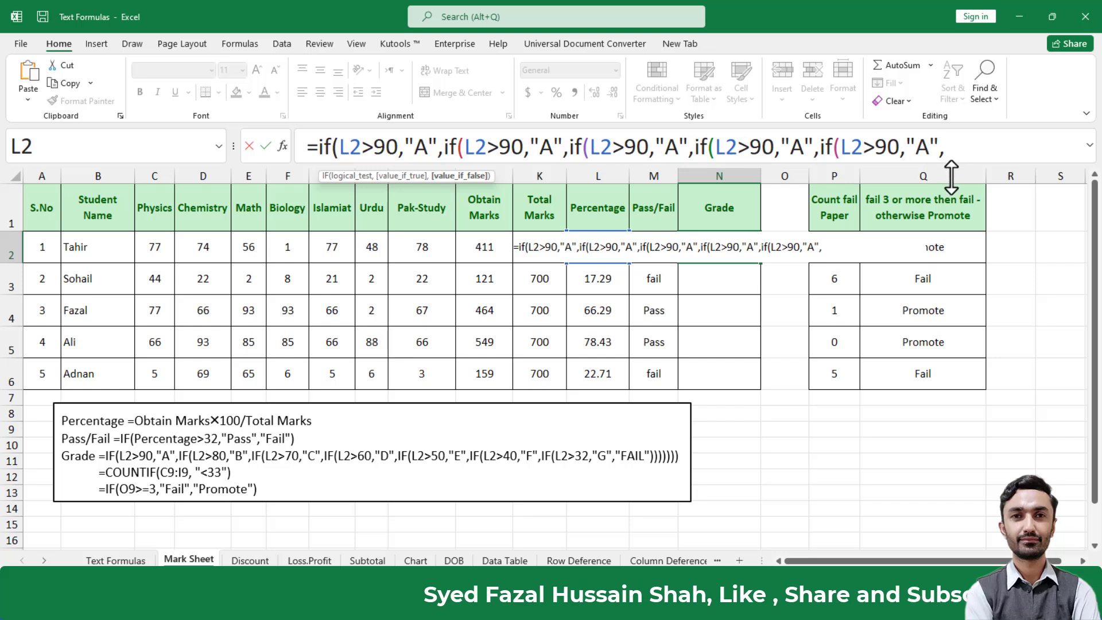
left_click_drag(949, 167, 949, 193)
left_click(973, 158)
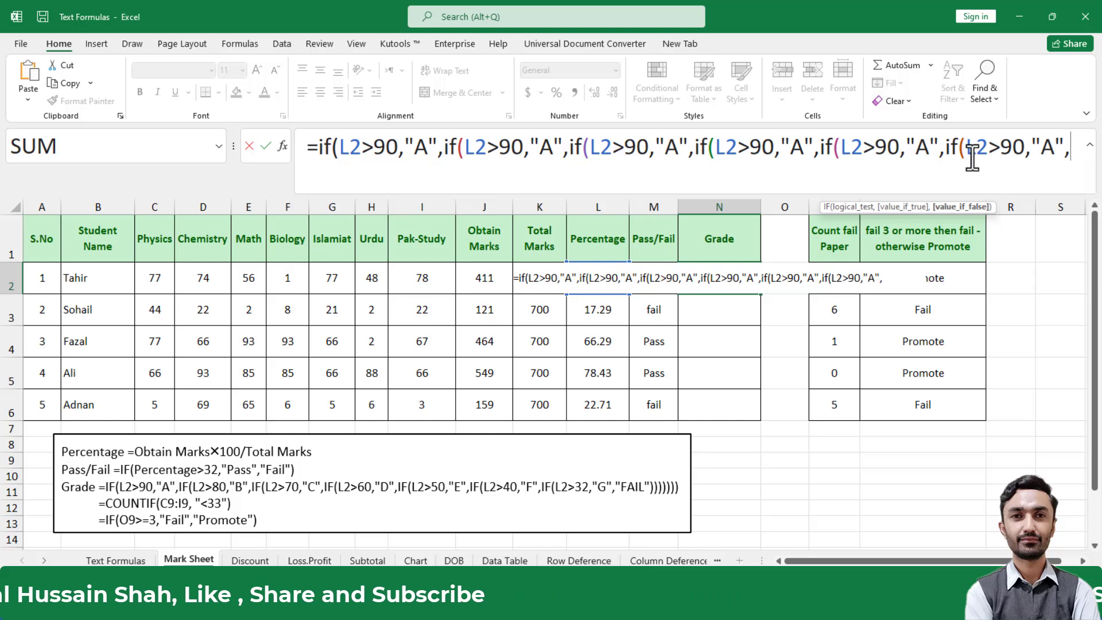
key("ctrl+v")
key("ctrl+v")
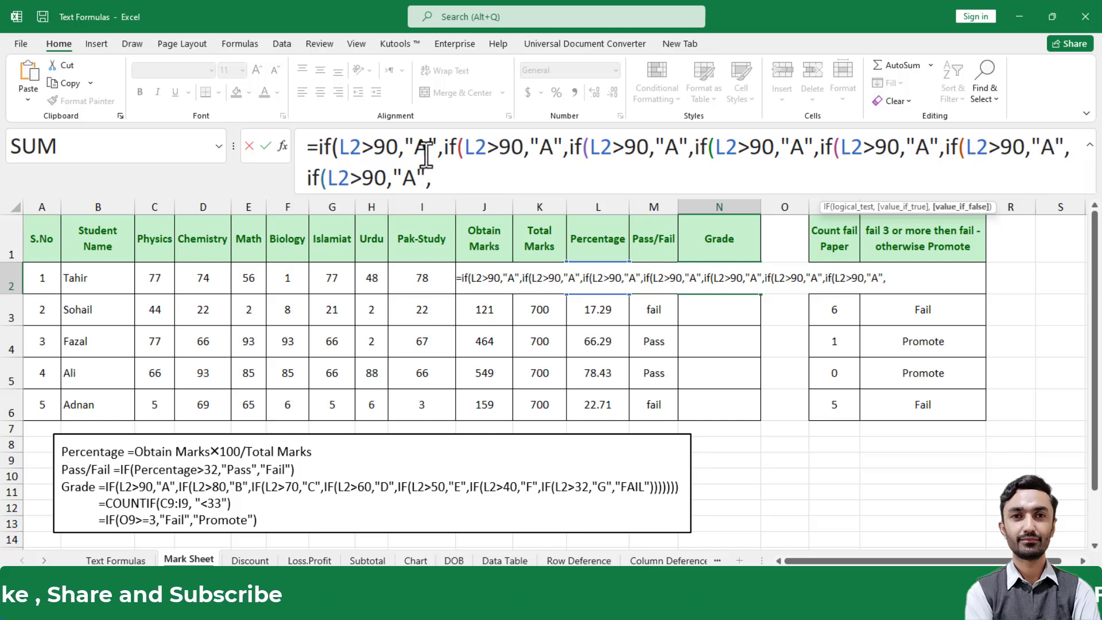
Change the second condition of the Grade formula to L2>80,"B" and the third to L2>70,"C".
left_click(516, 147)
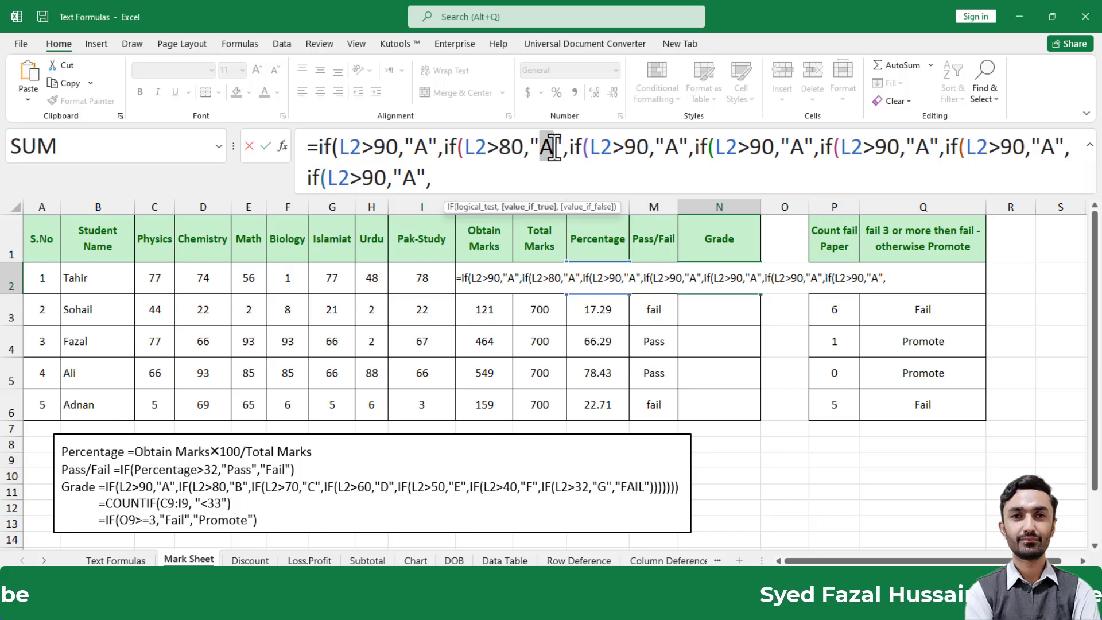
type("B")
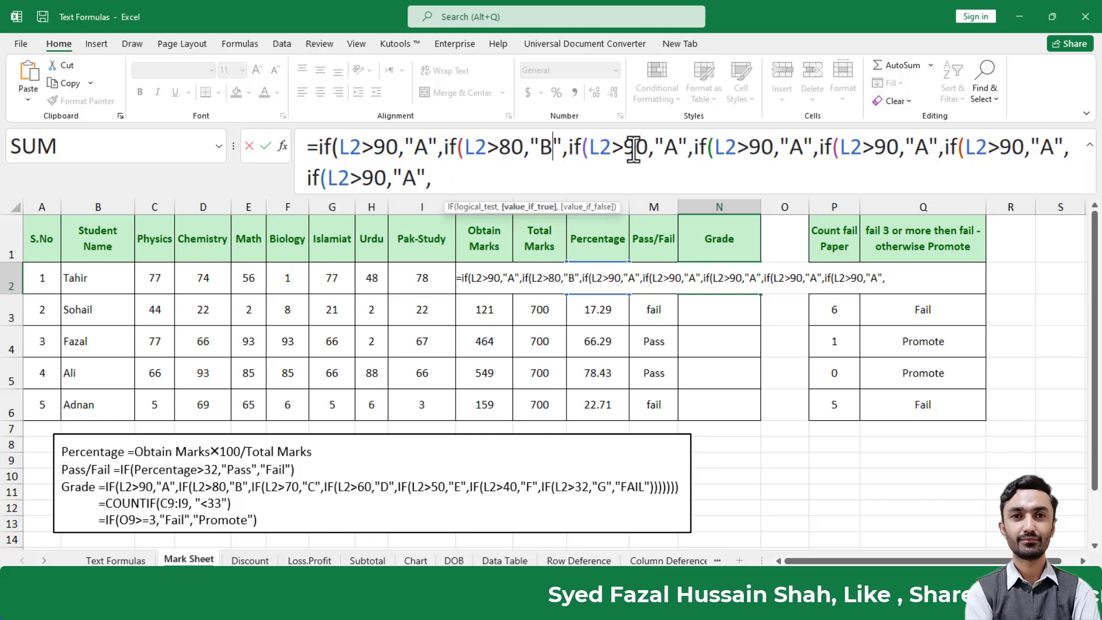
left_click_drag(623, 150, 635, 150)
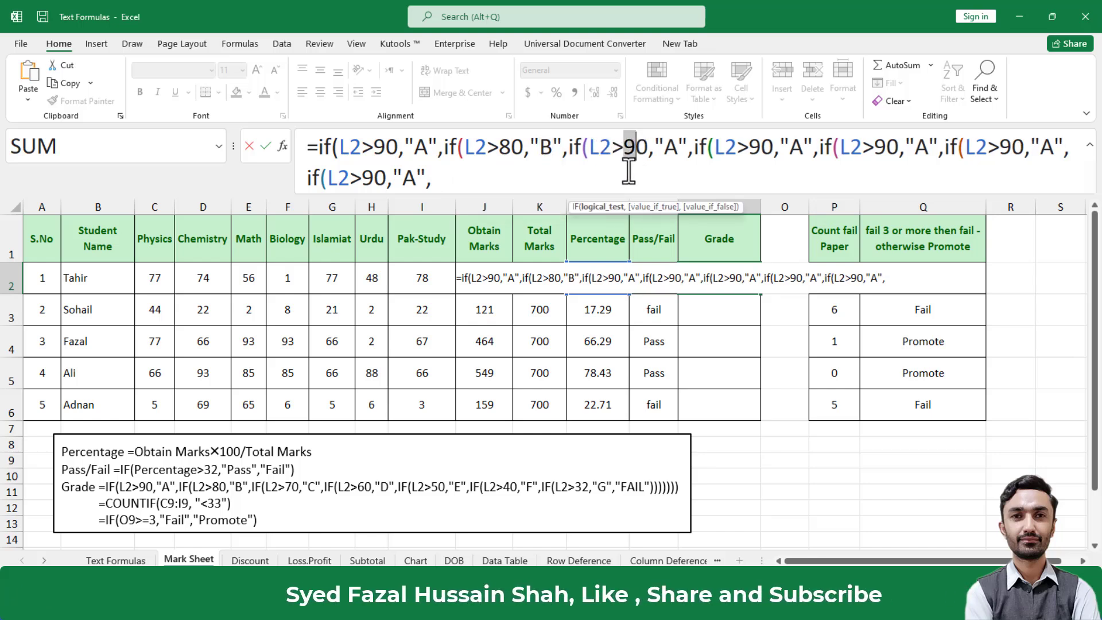
type("70,\"")
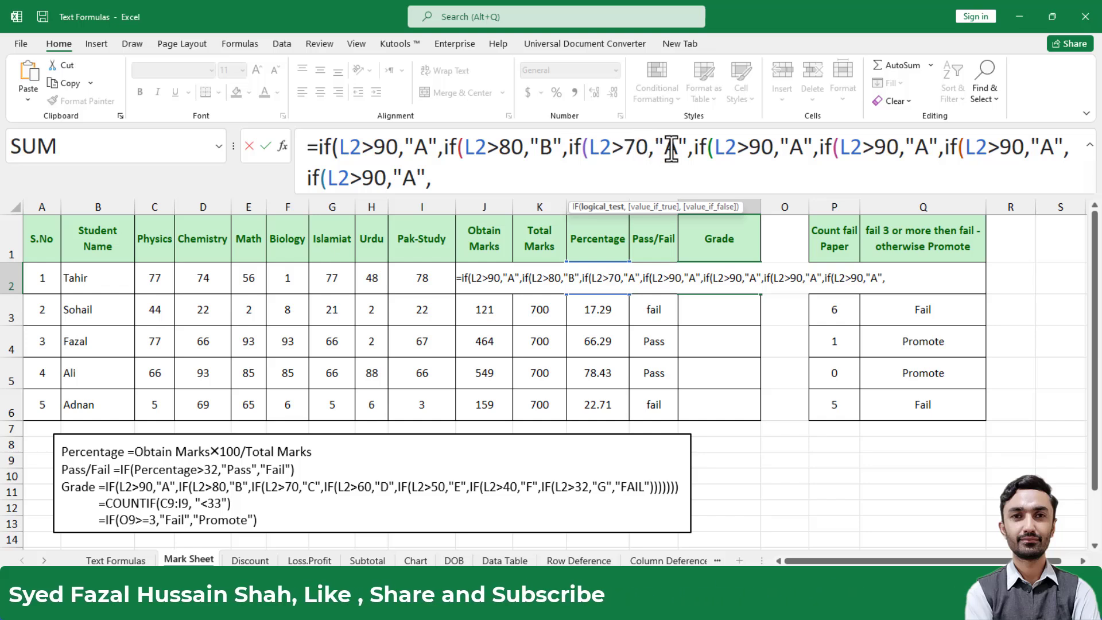
type("C")
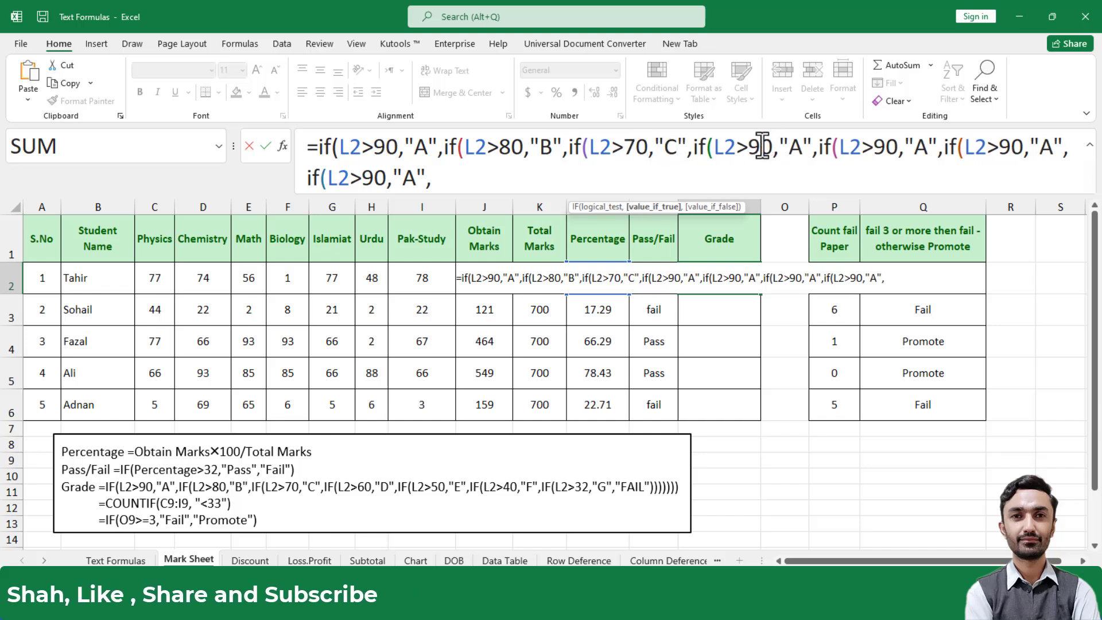
Change the four remaining conditions of the Grade formula to L2>60,"D", L2>50,"E", L2>40,"F" and L2>32,"G".
left_click_drag(754, 148, 762, 149)
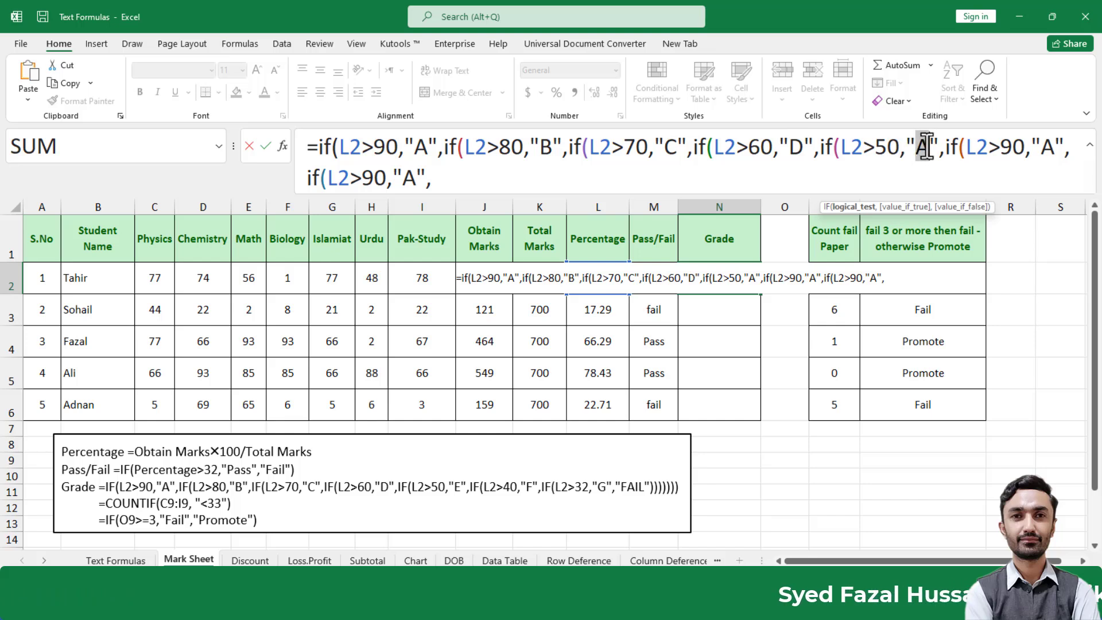
type("E")
left_click_drag(999, 147, 1010, 147)
type("4")
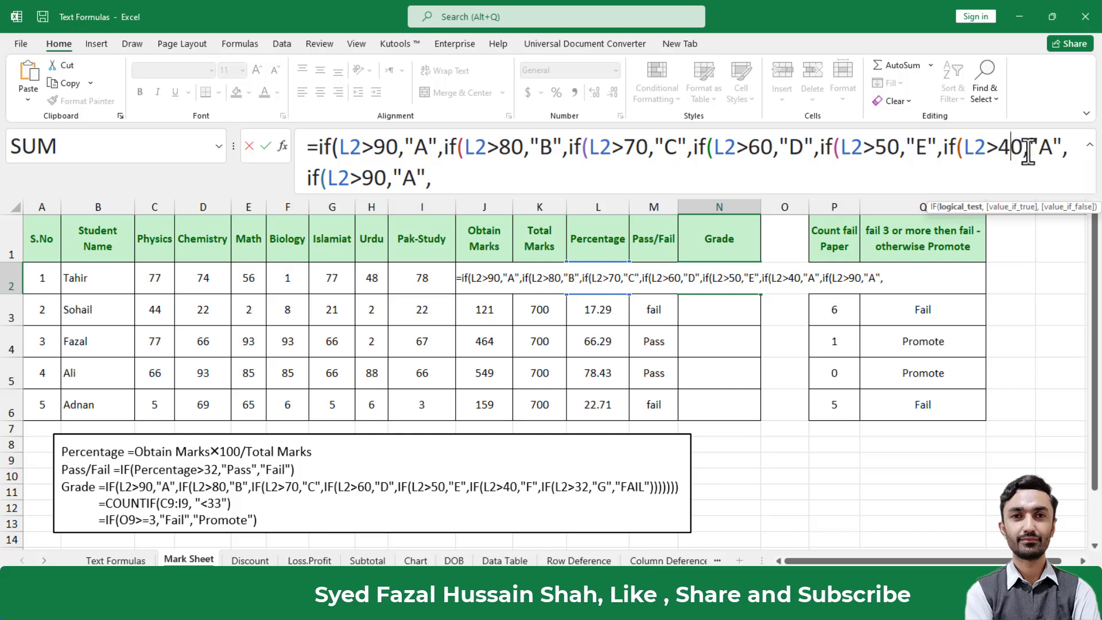
left_click_drag(1040, 147, 1051, 148)
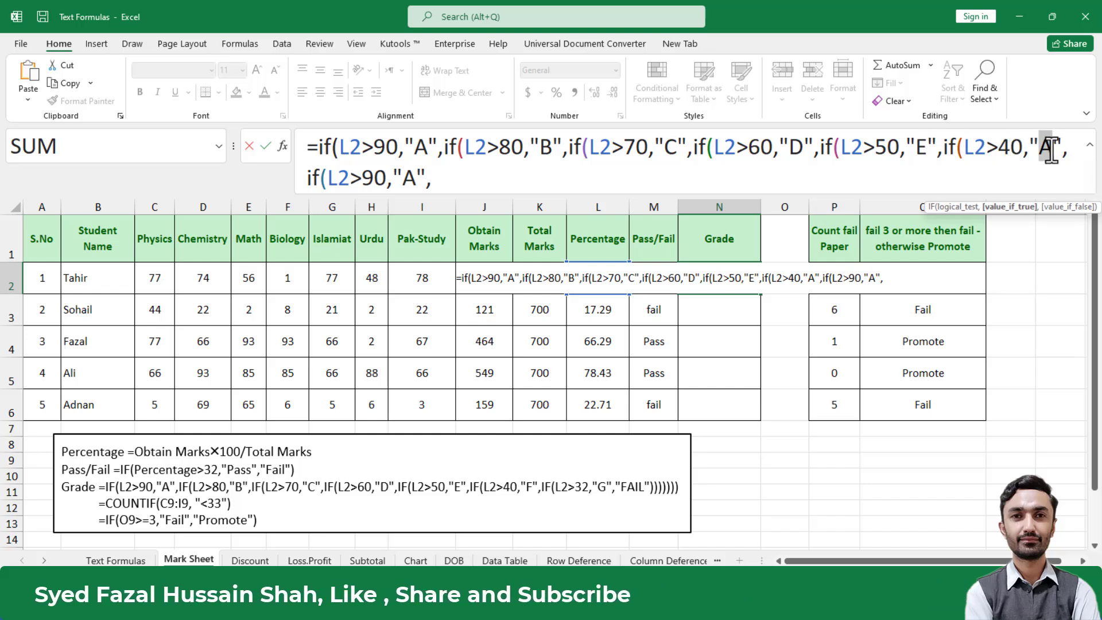
type("F")
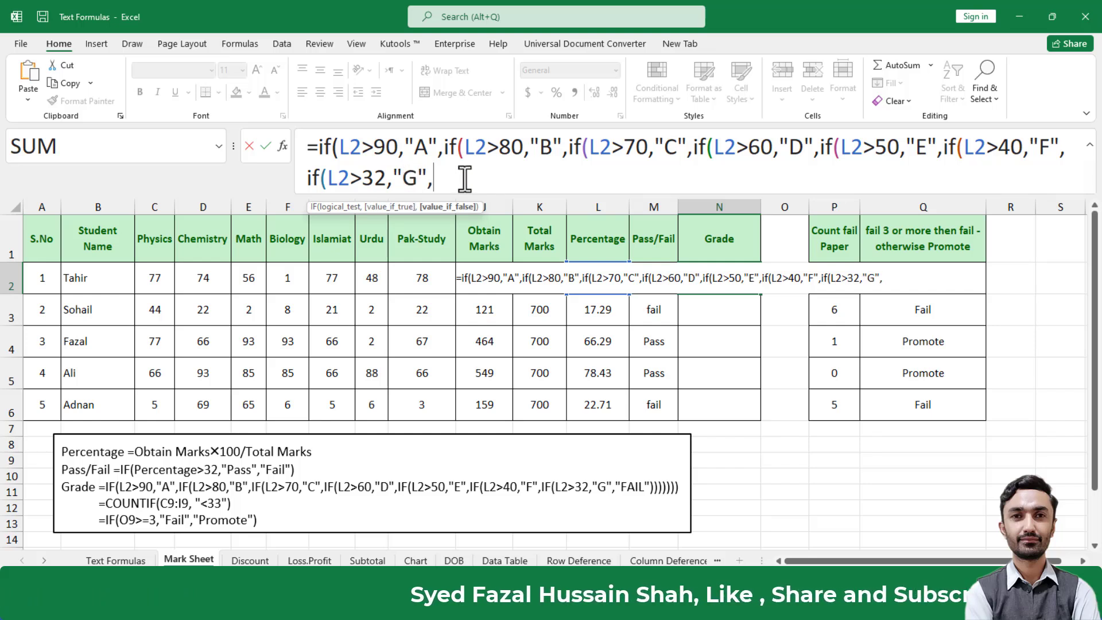
Finish the Grade formula with "FAIL" as the last value and seven closing parentheses, and enter it in N2.
type("\"FAIL\")")
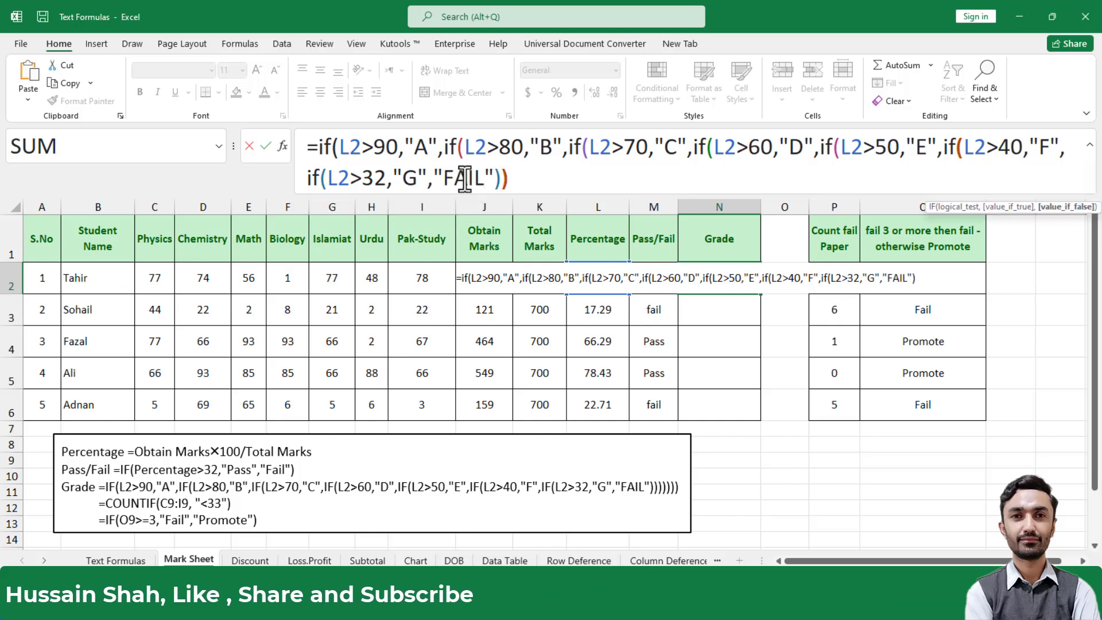
type("))")
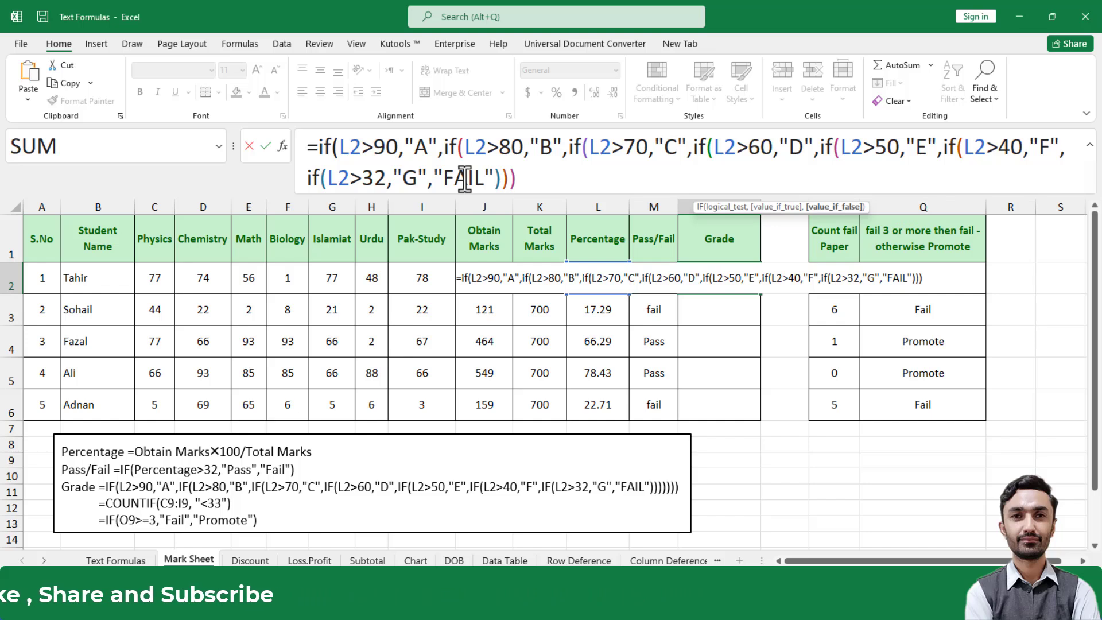
type("))")
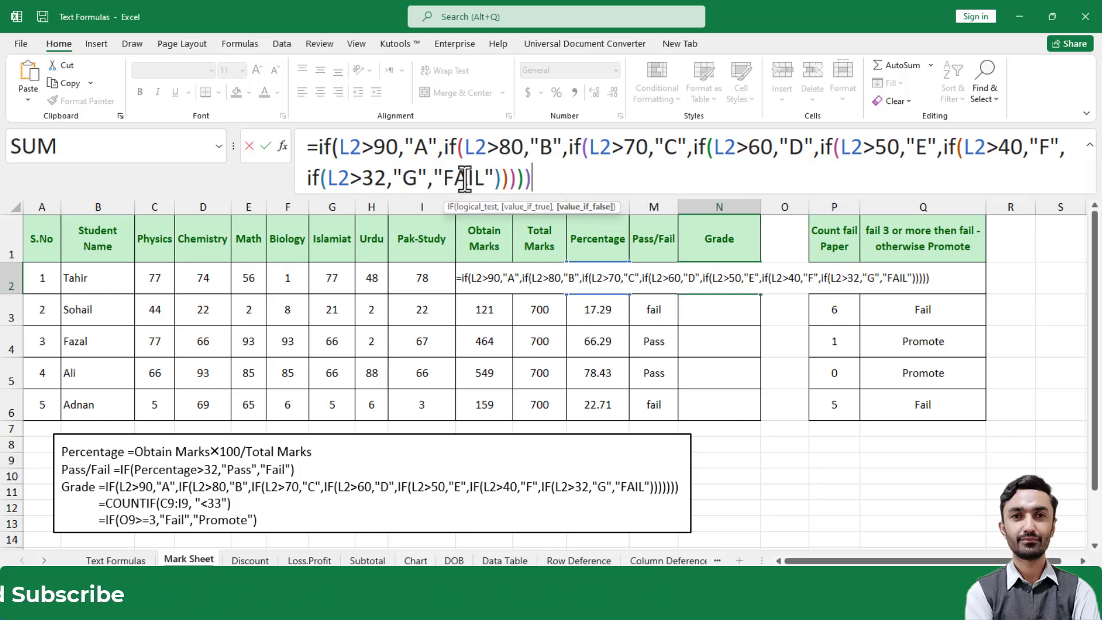
type(")")
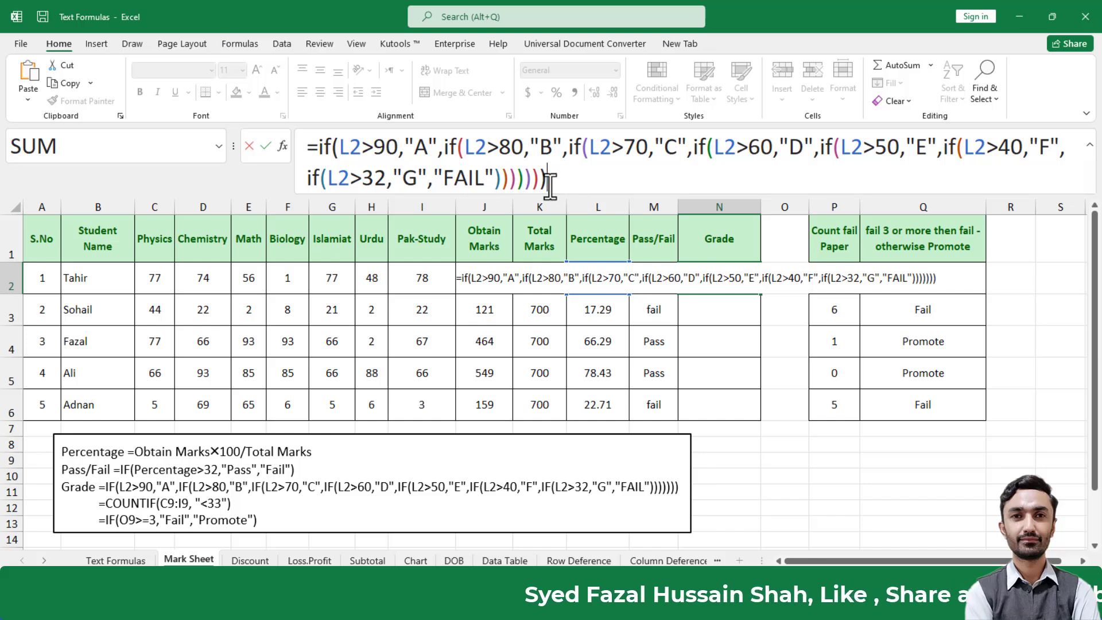
key("Return")
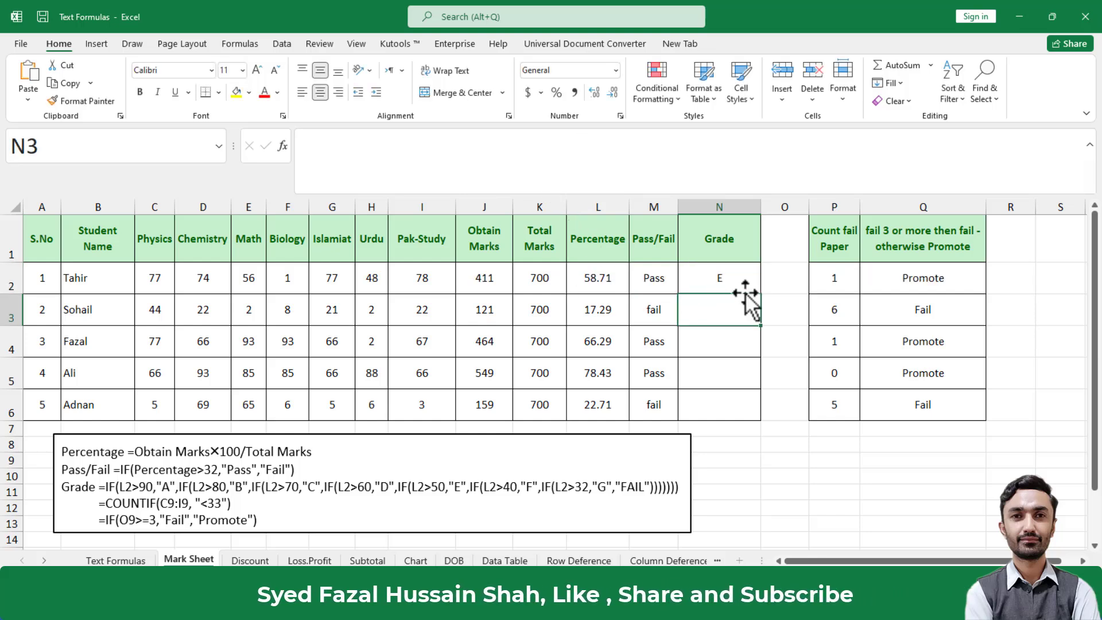
Remove five closing parentheses from the end of the N2 formula, re-enter it and accept Excel's proposed correction.
left_click(746, 281)
left_click(617, 179)
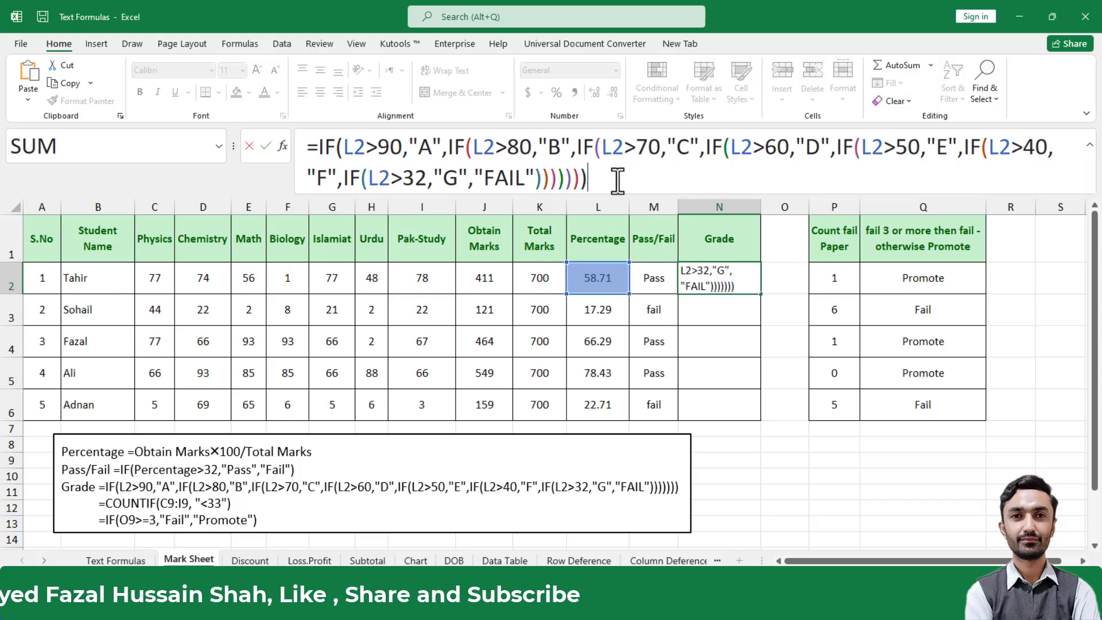
key("BackSpace")
key("BackSpace")
key("BackSpace")
key("BackSpace")
key("BackSpace")
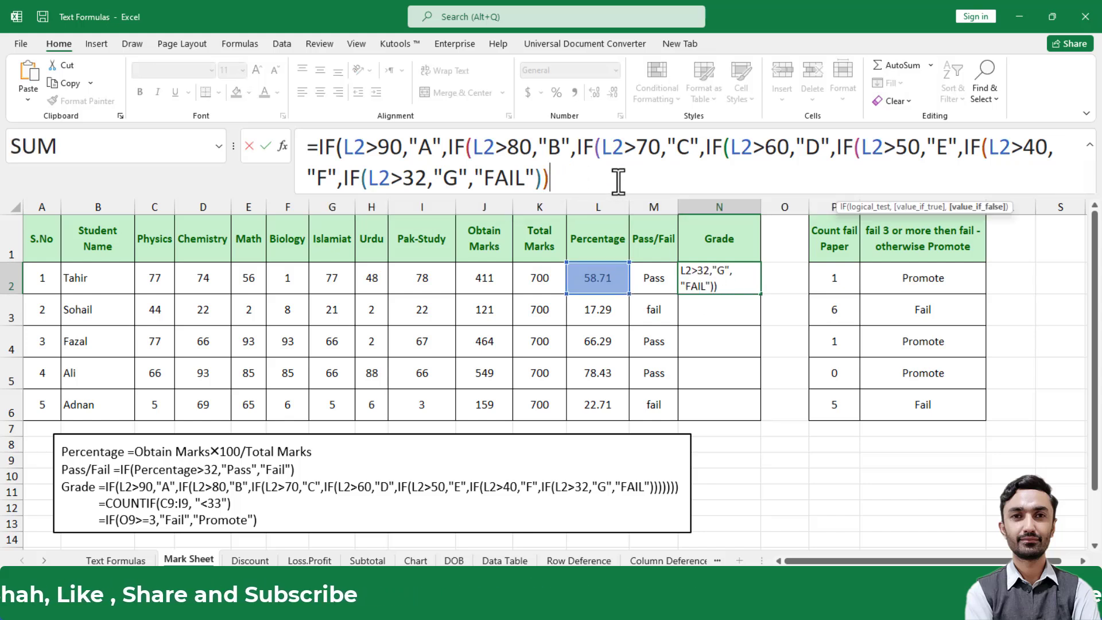
key("Return")
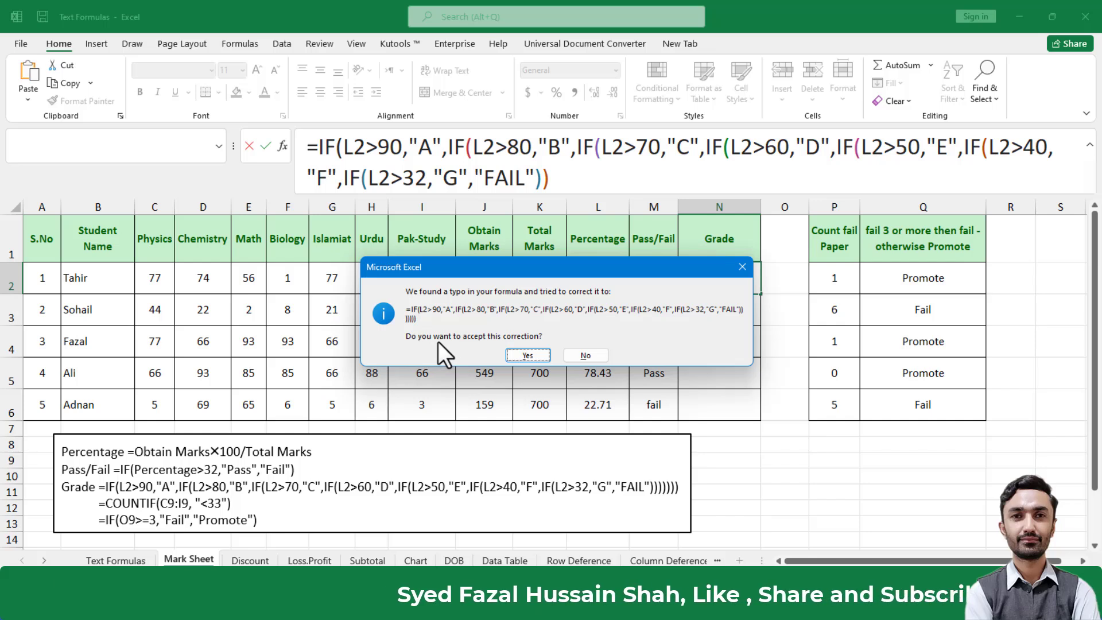
left_click(519, 355)
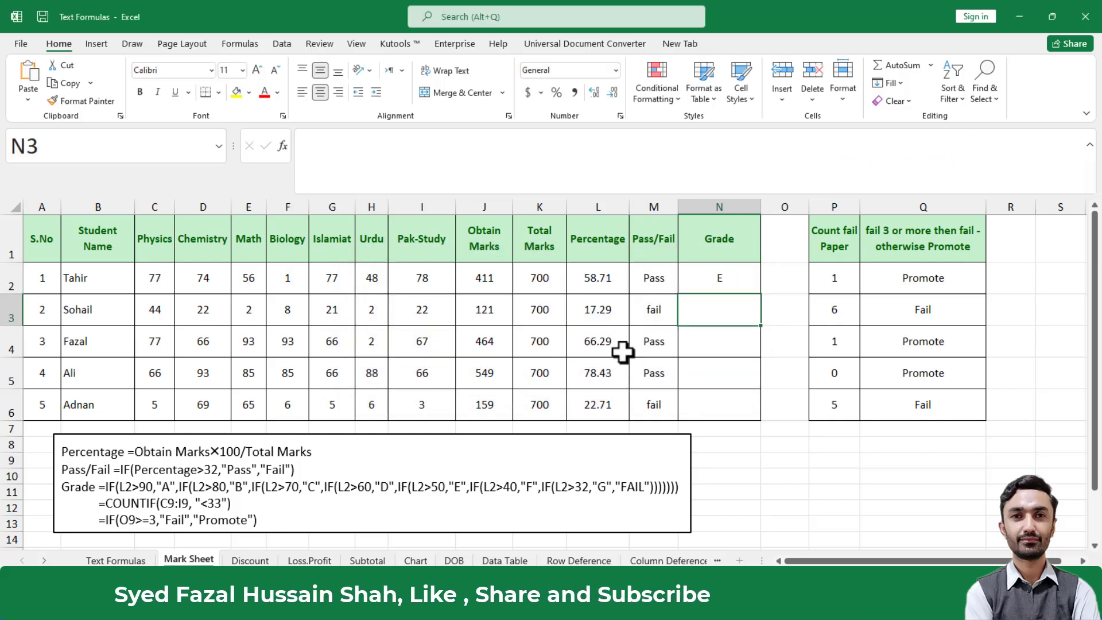
Fill the Grade formula from N2 down to N6 and check the failing grades in rows 3 and 6 against the percentages.
left_click(743, 285)
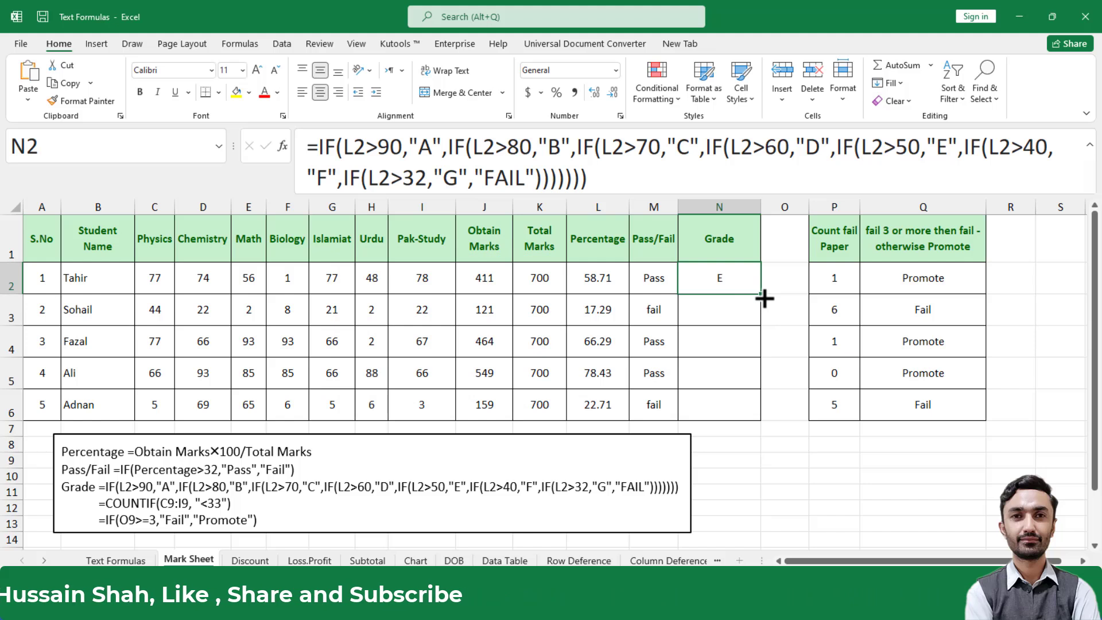
double_click(762, 295)
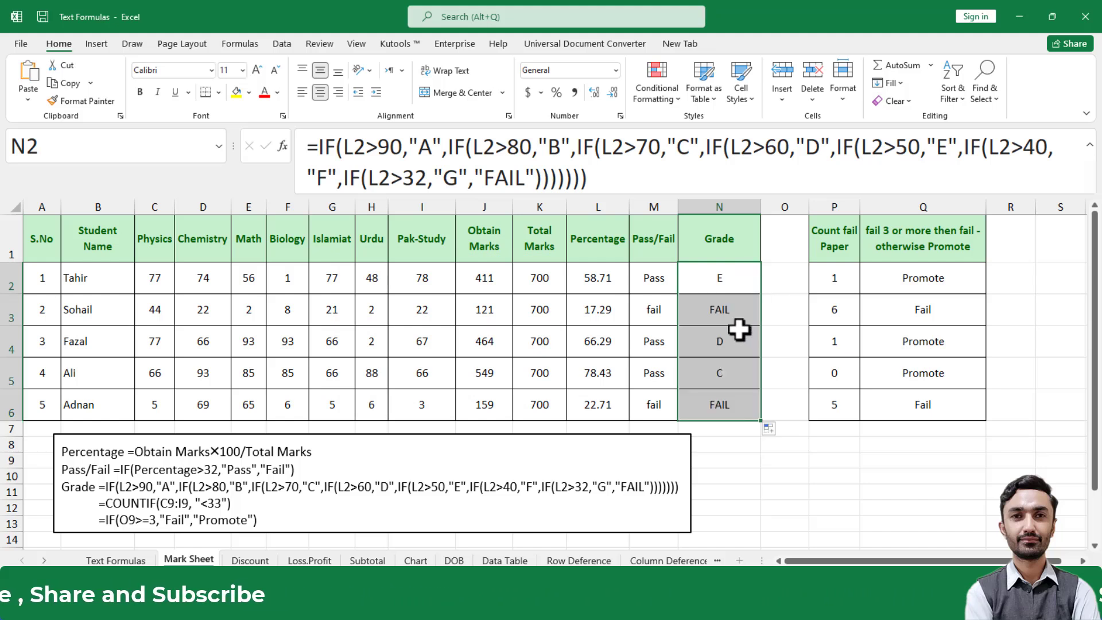
left_click(704, 312)
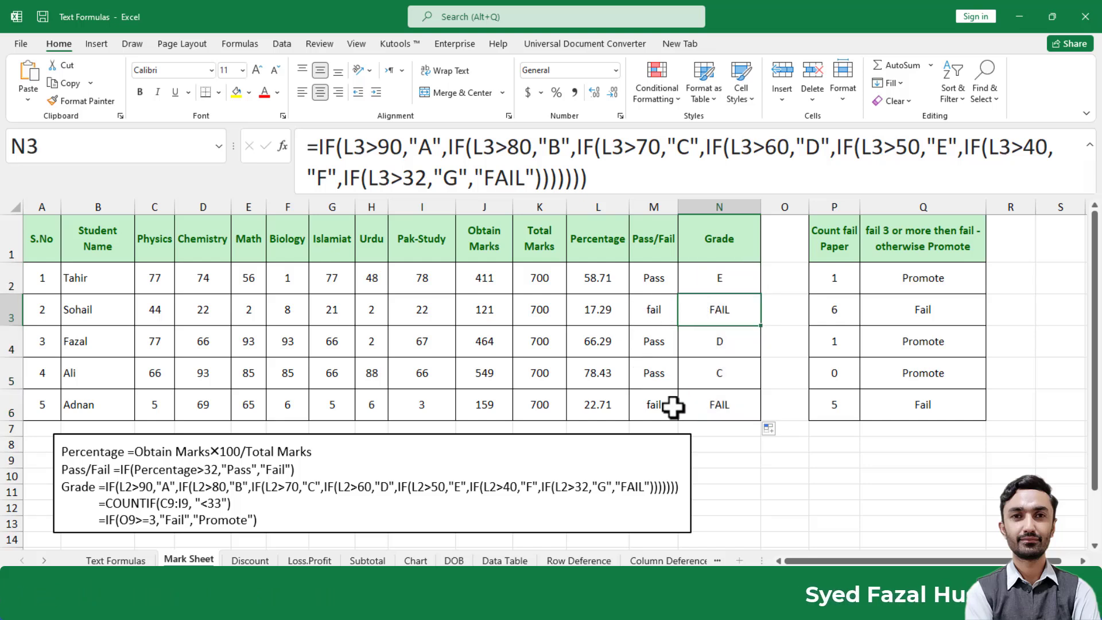
left_click(582, 408)
left_click(702, 407)
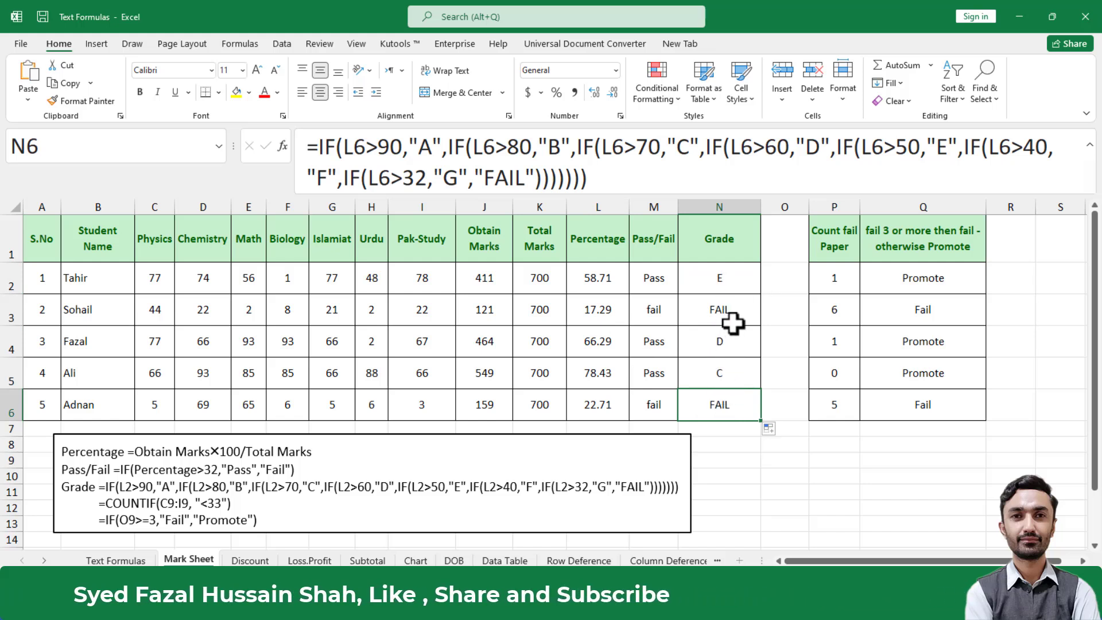
Change the first student's Islamiat mark in G2 to 88 to test the percentage and grade formulas.
left_click(333, 277)
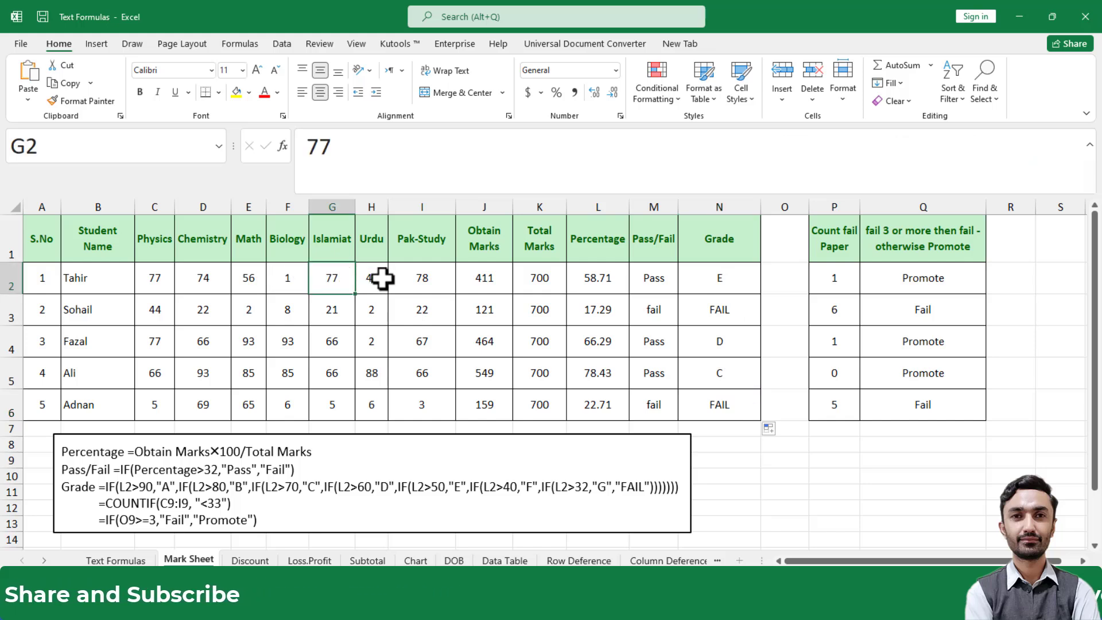
type("8")
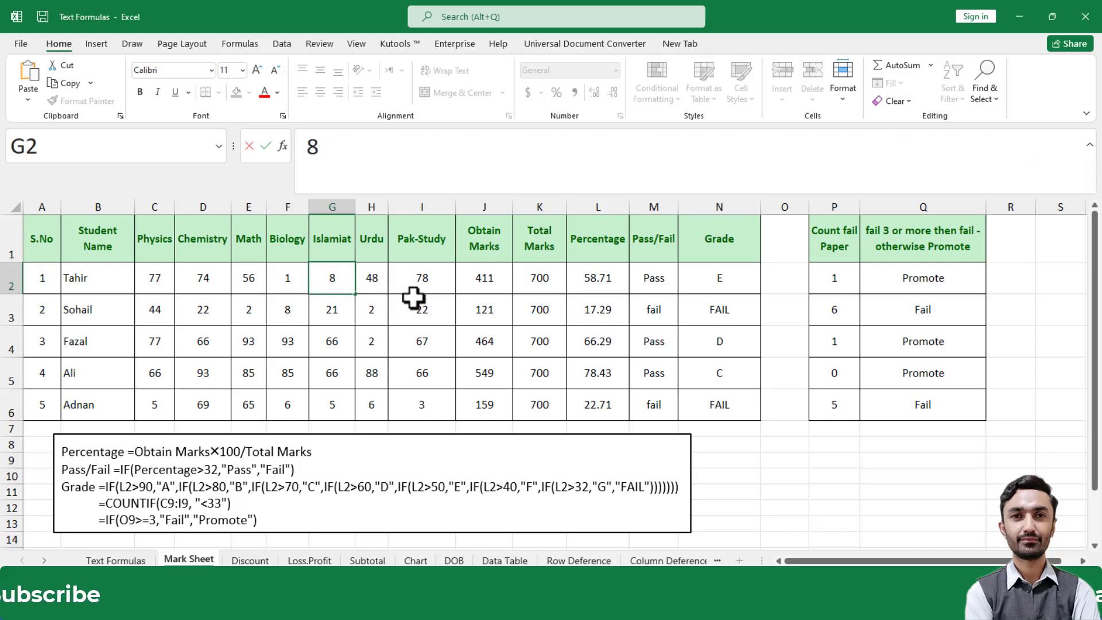
type("8")
left_click(447, 329)
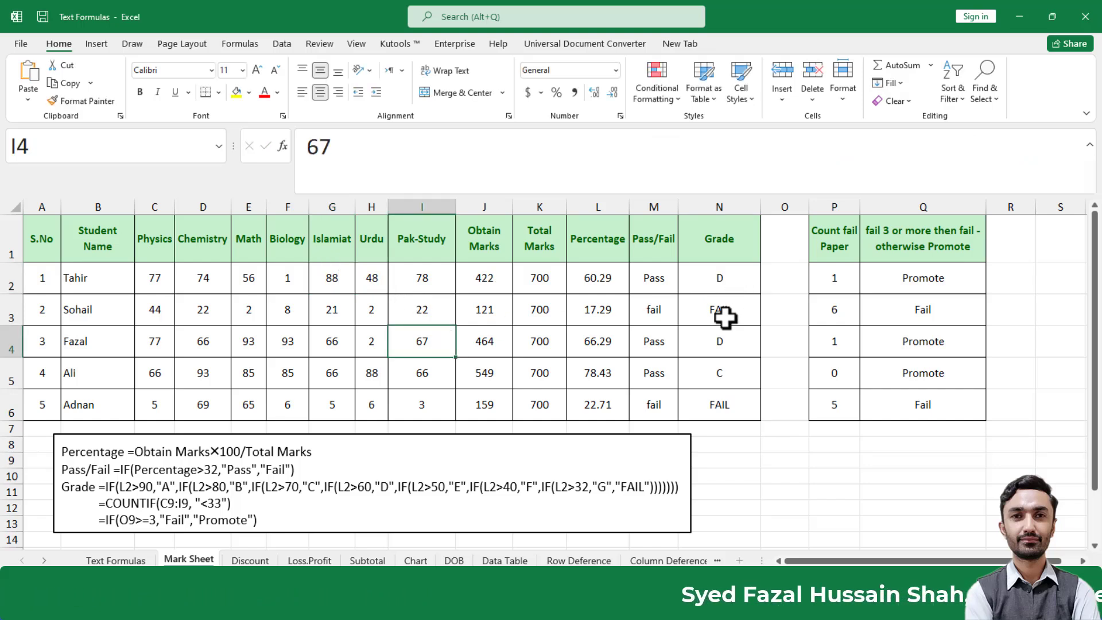
Clear the existing failed-paper counts from P2:P6.
left_click(843, 281)
left_click_drag(843, 278, 837, 390)
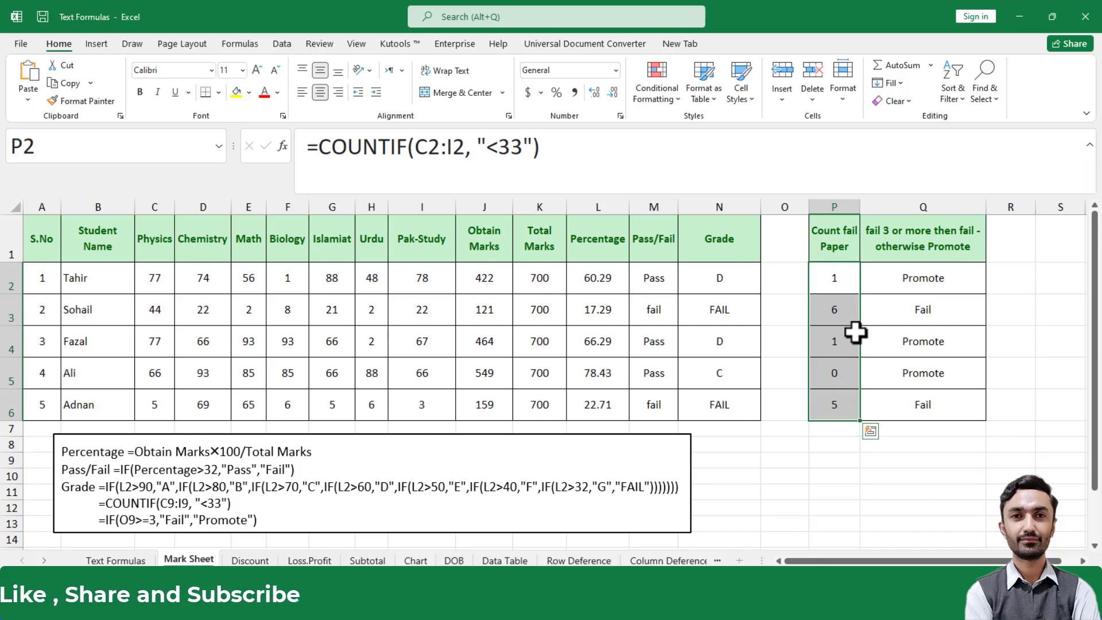
key("Delete")
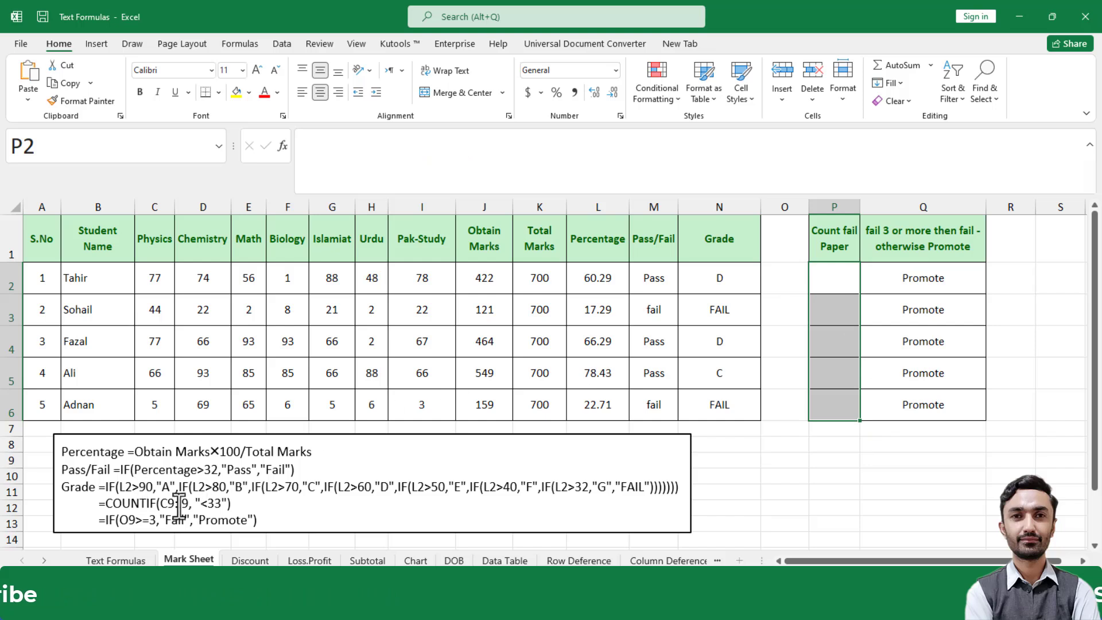
Enter =COUNTIF(C2:I2,"<33") in P2 to count the first student's failed papers.
left_click(842, 282)
type("=COU")
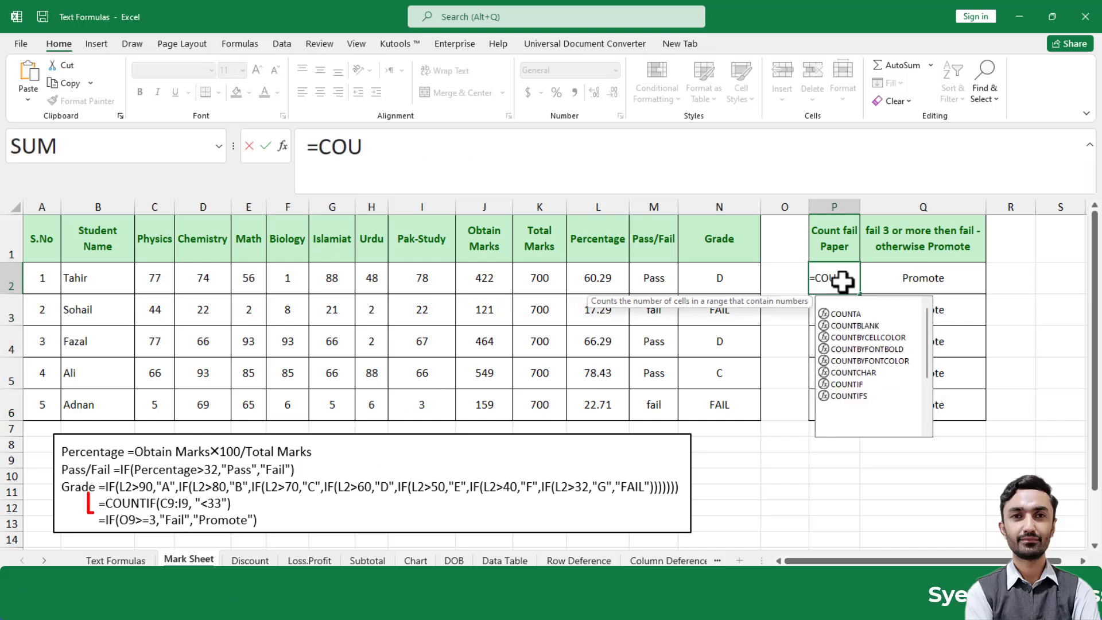
type("NTIF")
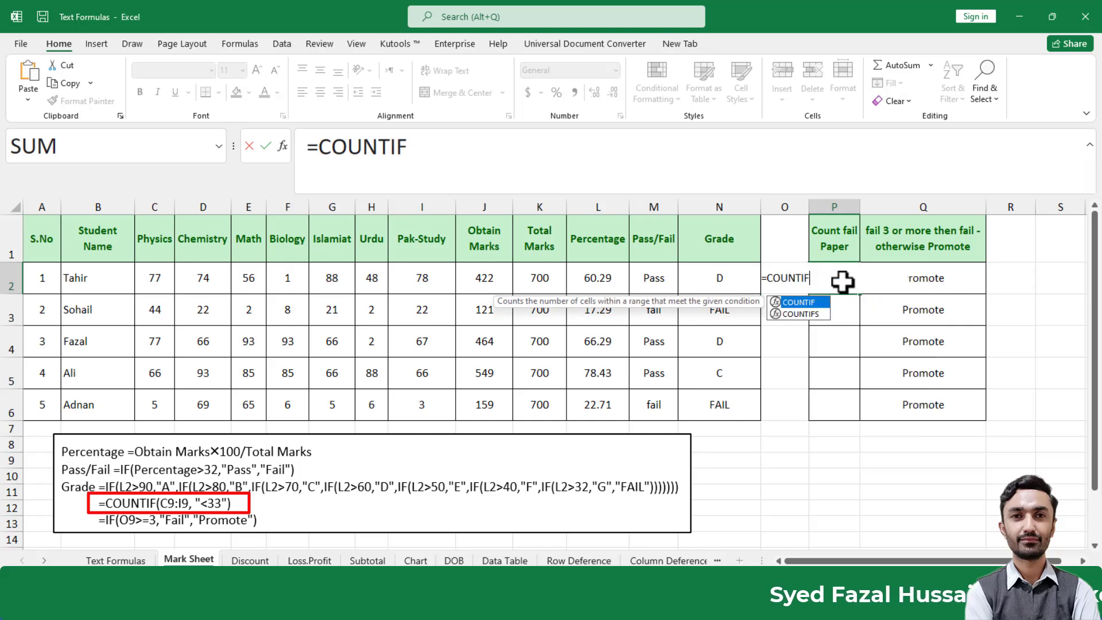
type("(")
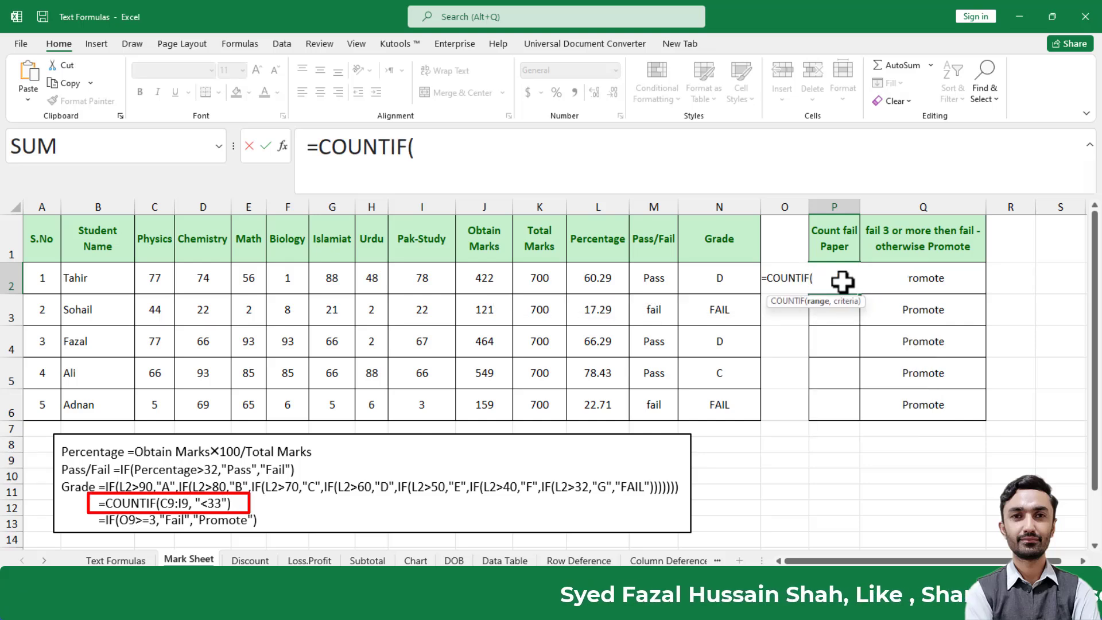
left_click_drag(165, 279, 411, 285)
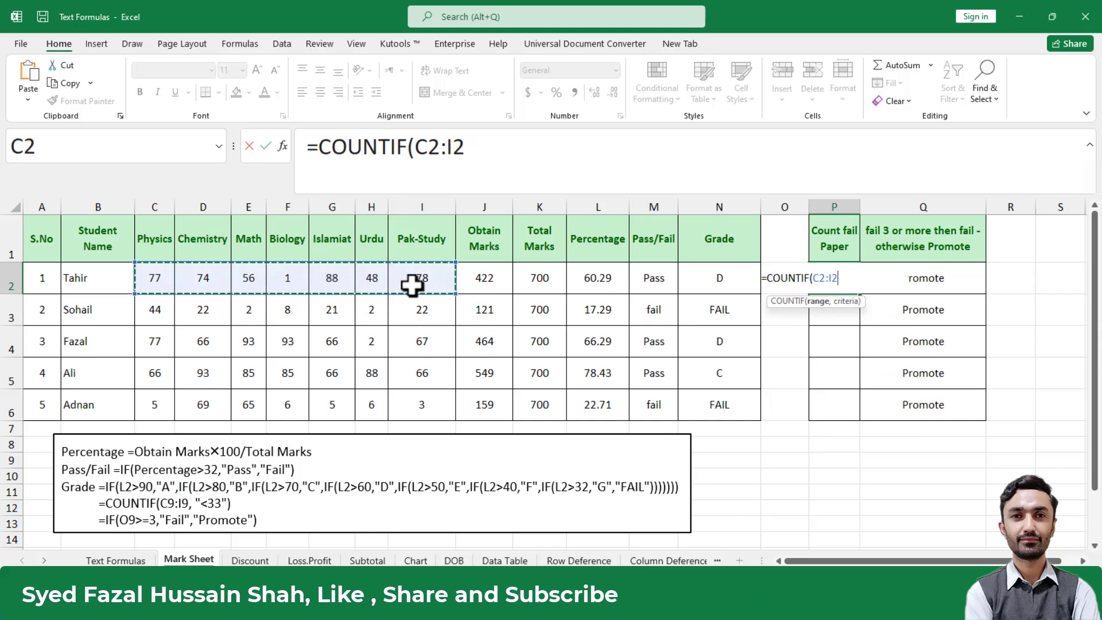
type(",")
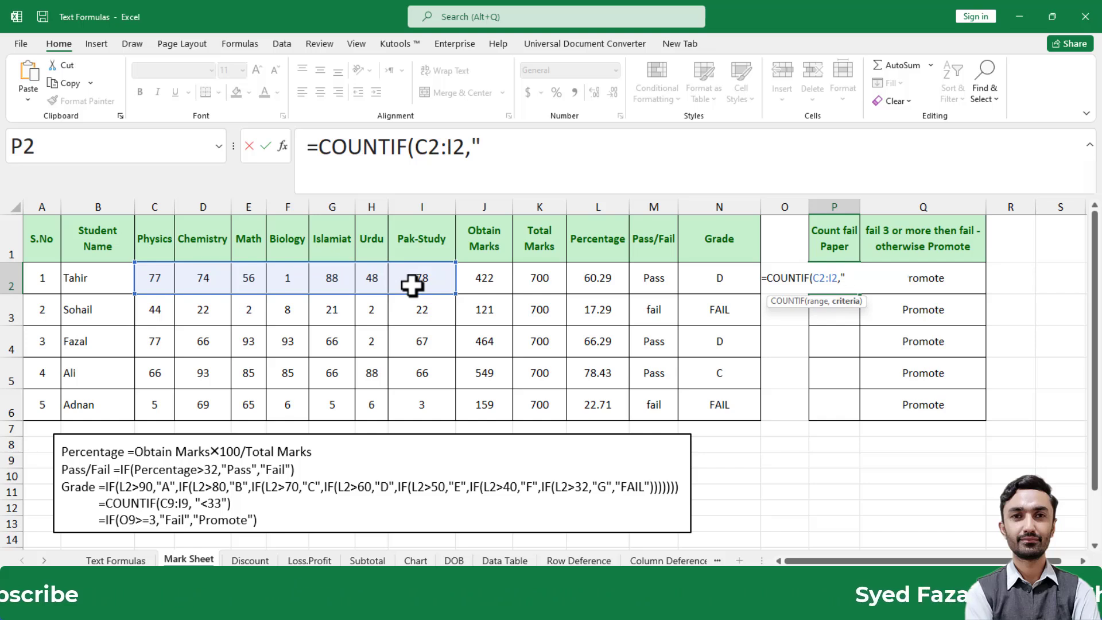
type("\"")
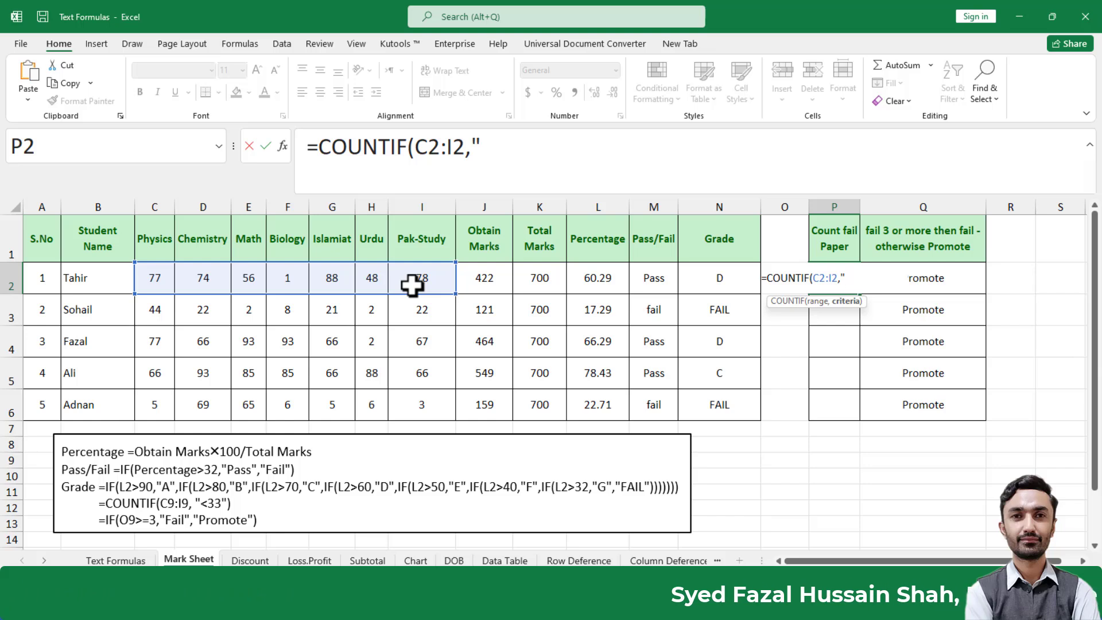
type("<33\"")
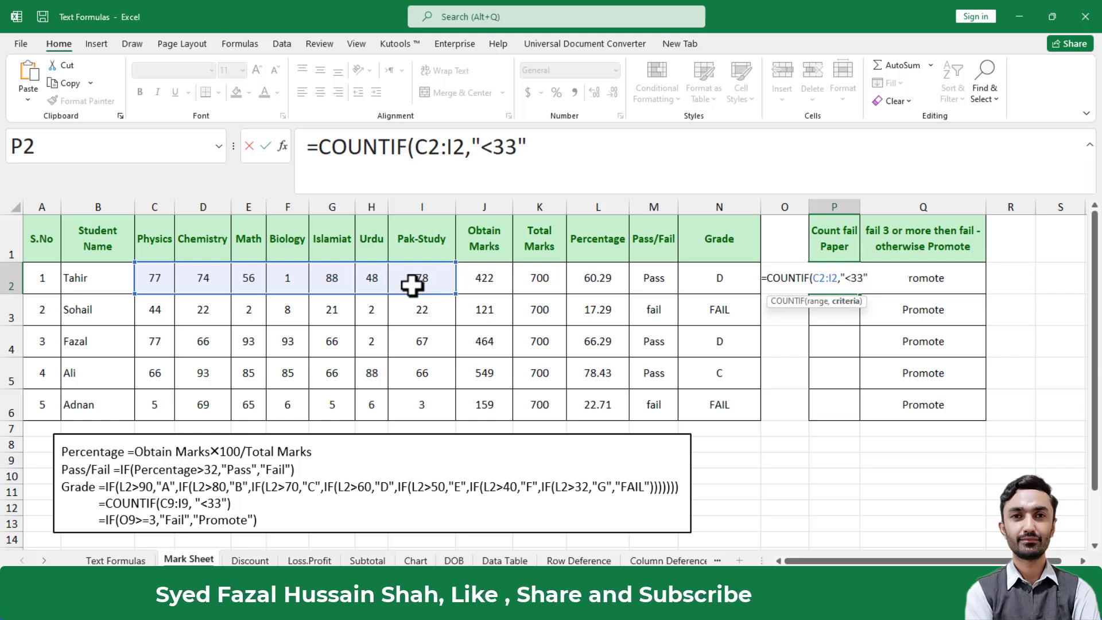
type(")")
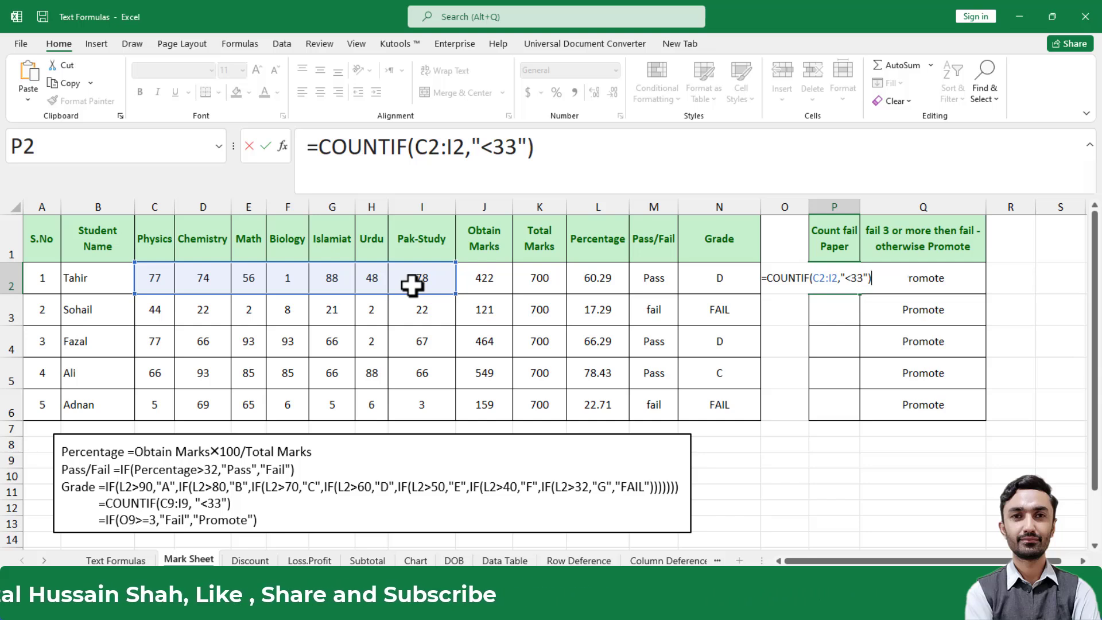
key("ctrl+Return")
key("Return")
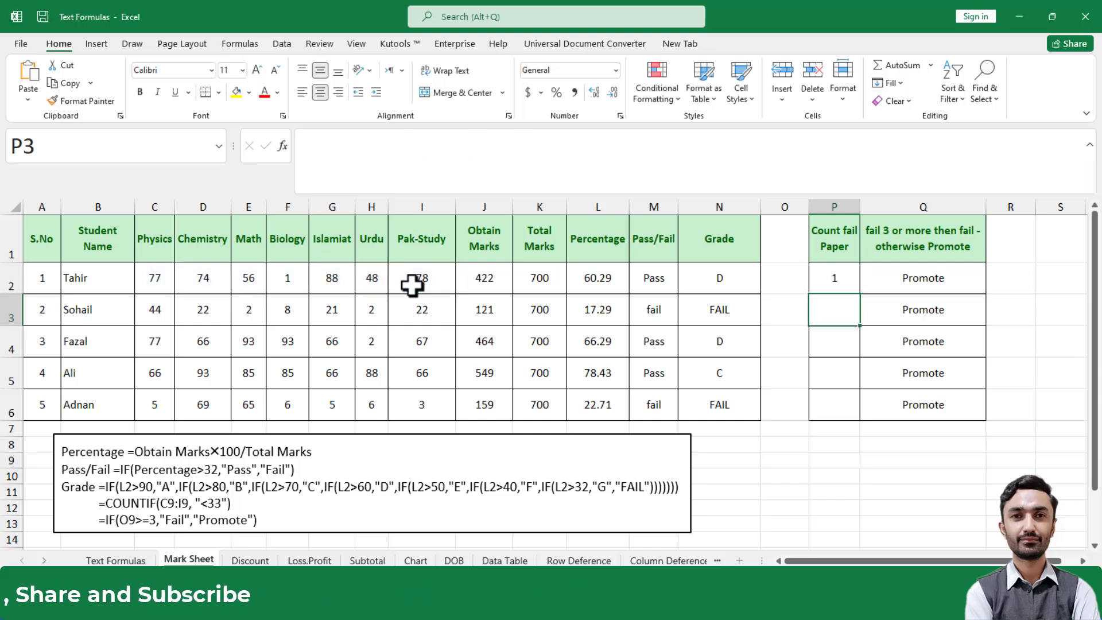
Fill the COUNTIF formula from P2 down to P6 and check the copied formula in P3 against that row's marks.
left_click(835, 278)
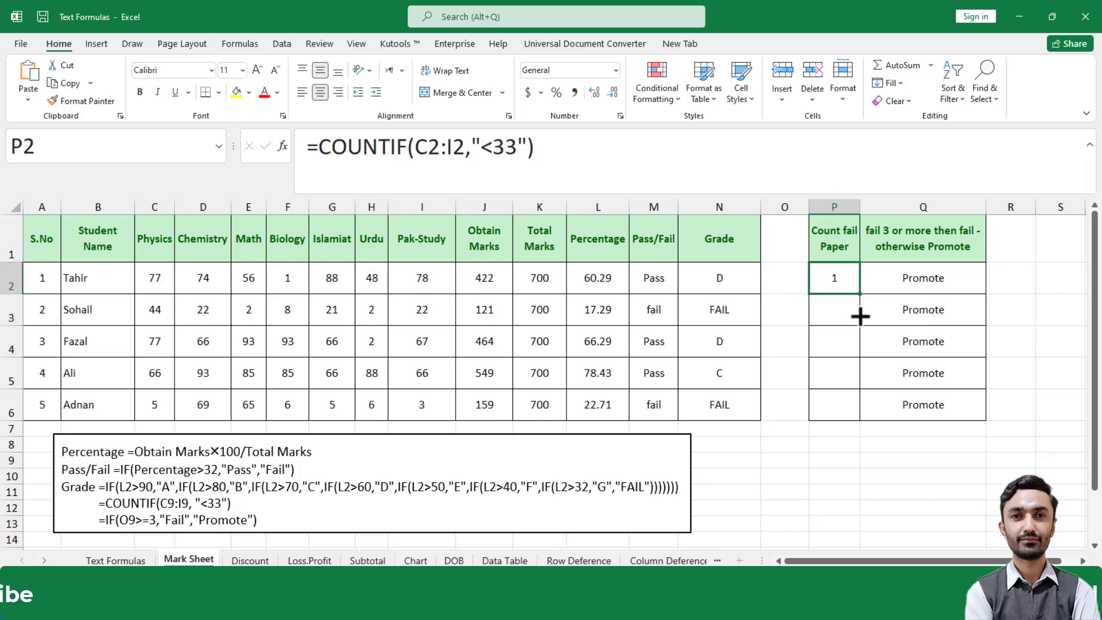
left_click_drag(859, 411, 858, 411)
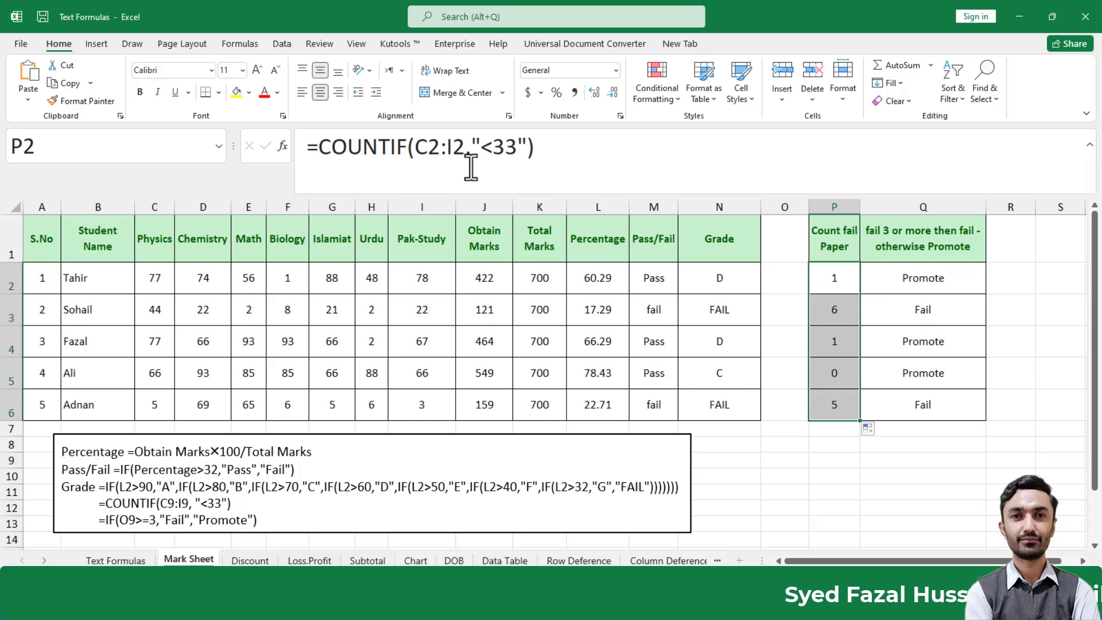
left_click(833, 316)
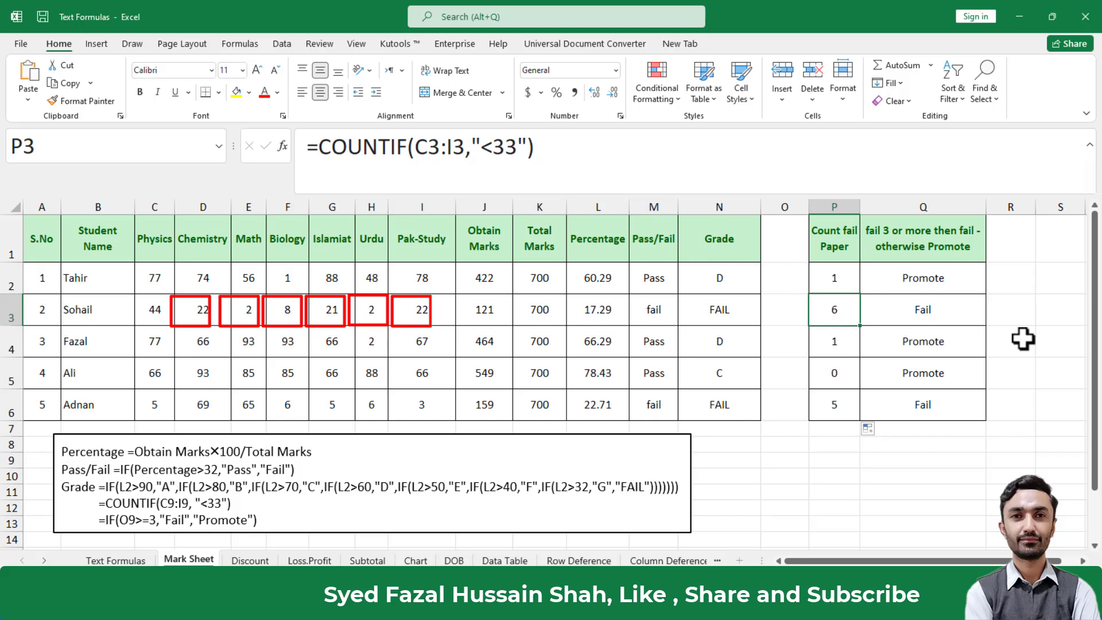
Review the existing promotion formulas in column Q and clear the range Q2:Q6.
left_click_drag(944, 280, 939, 401)
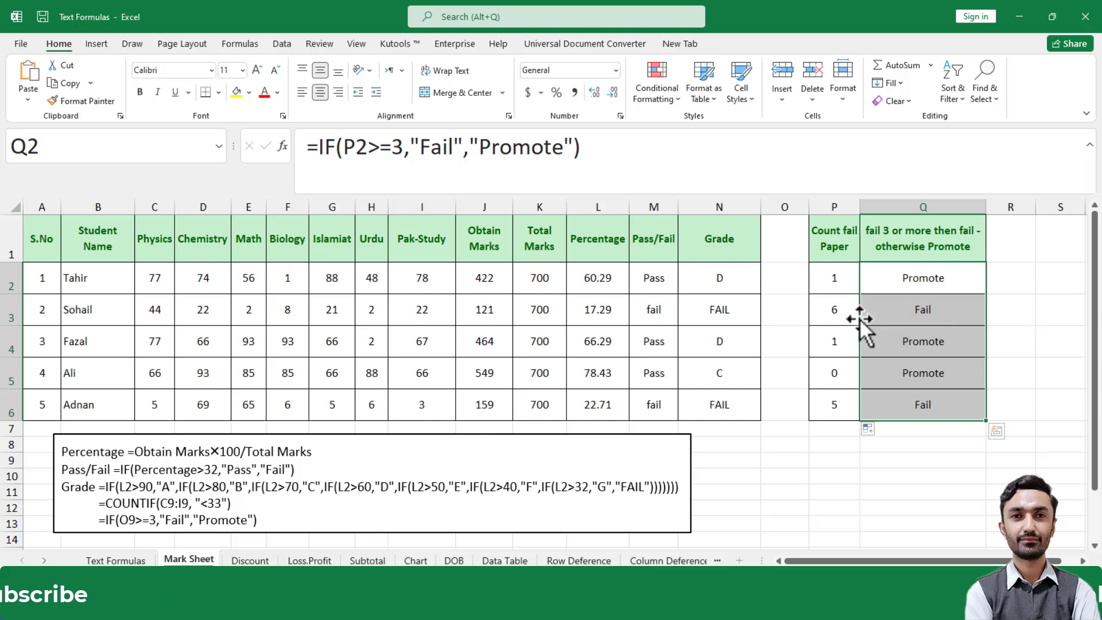
left_click(919, 280)
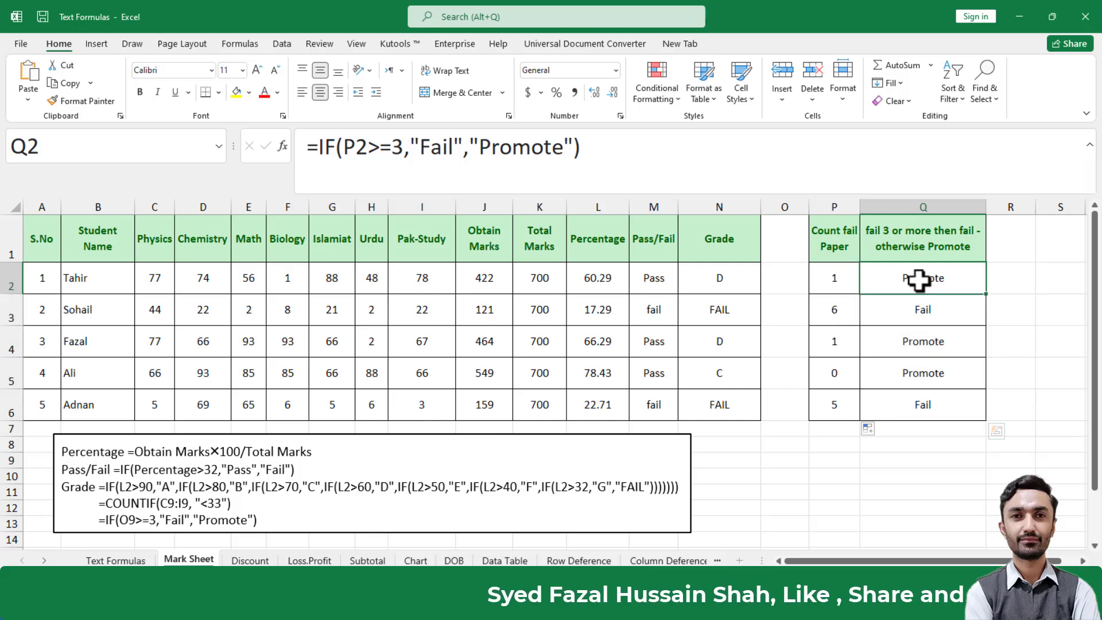
left_click(915, 319)
left_click(910, 350)
left_click(905, 370)
left_click_drag(902, 291, 903, 400)
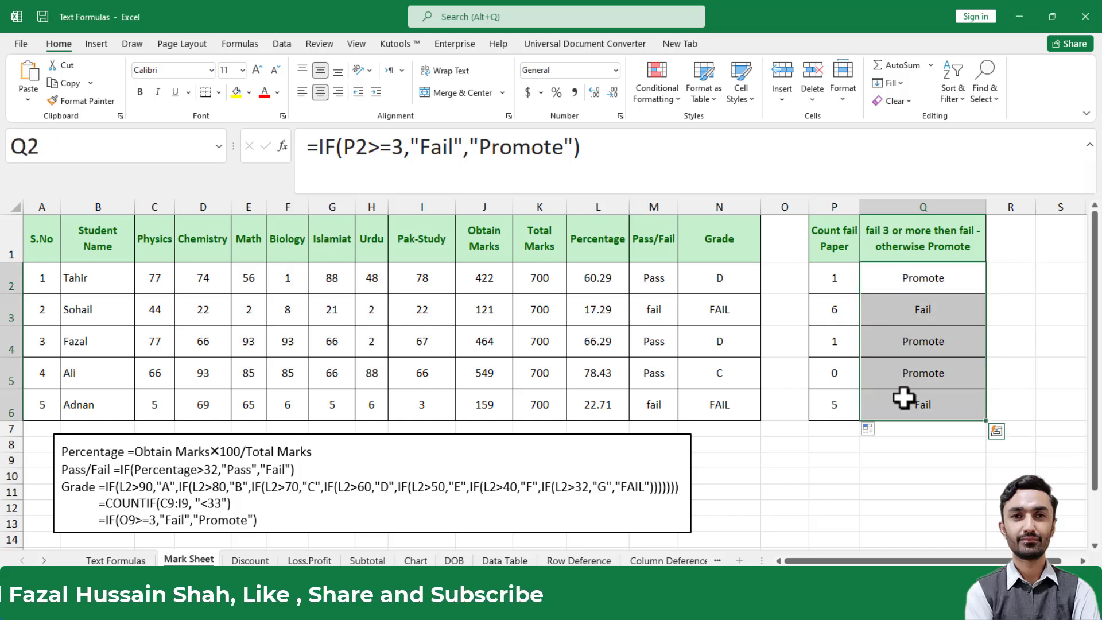
Enter =IF(P2>=3,"fail","Promote") in Q2 to decide promotion from the failed-paper count.
left_click(918, 280)
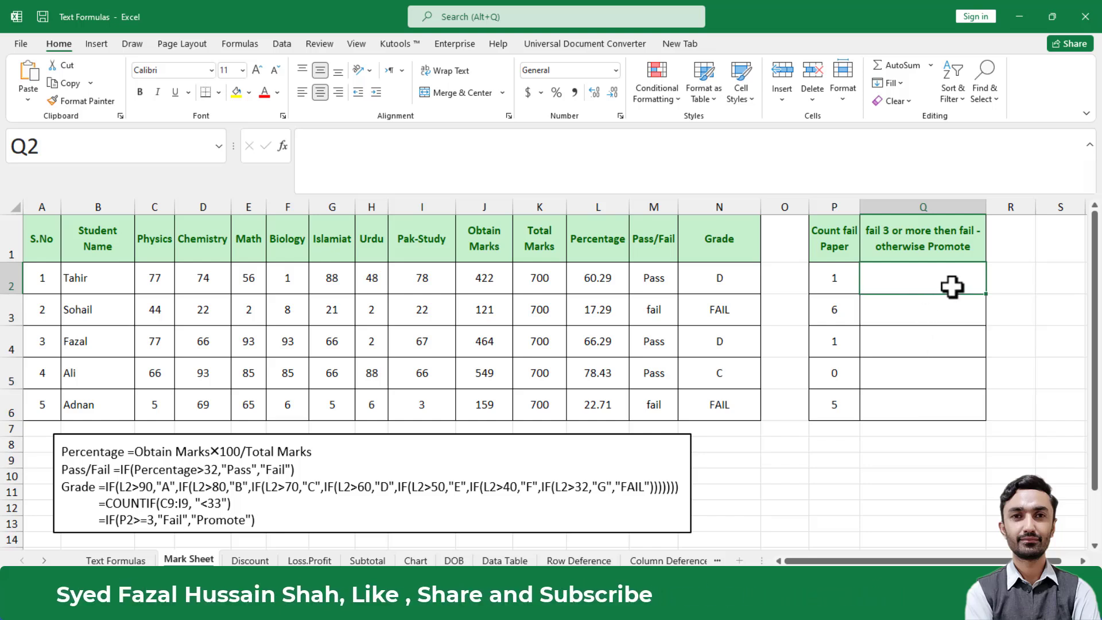
type("=")
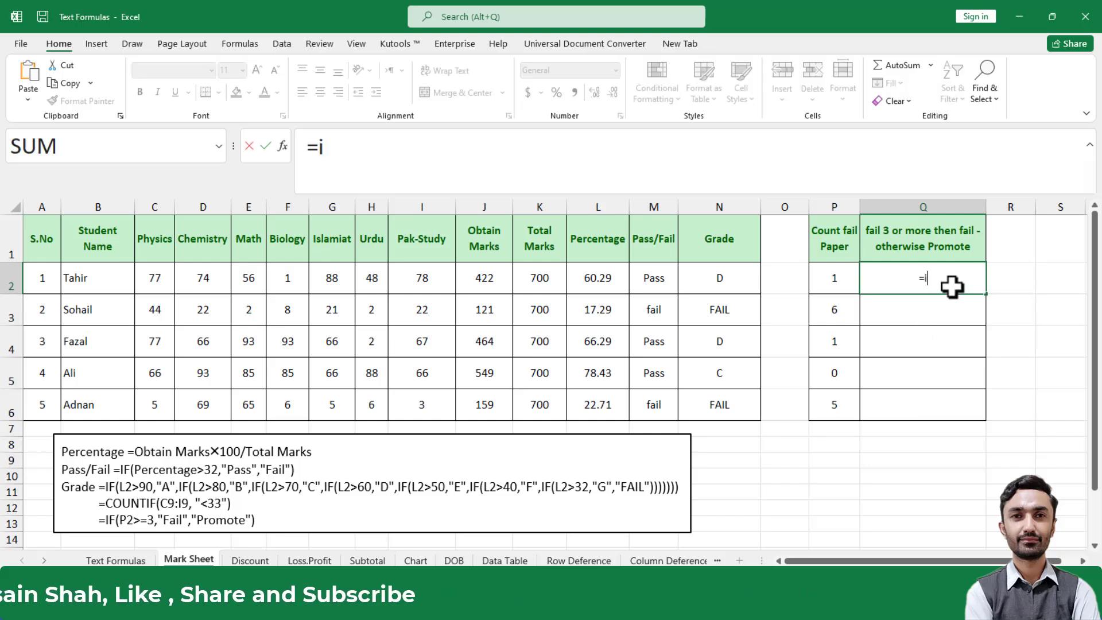
type("if(P2")
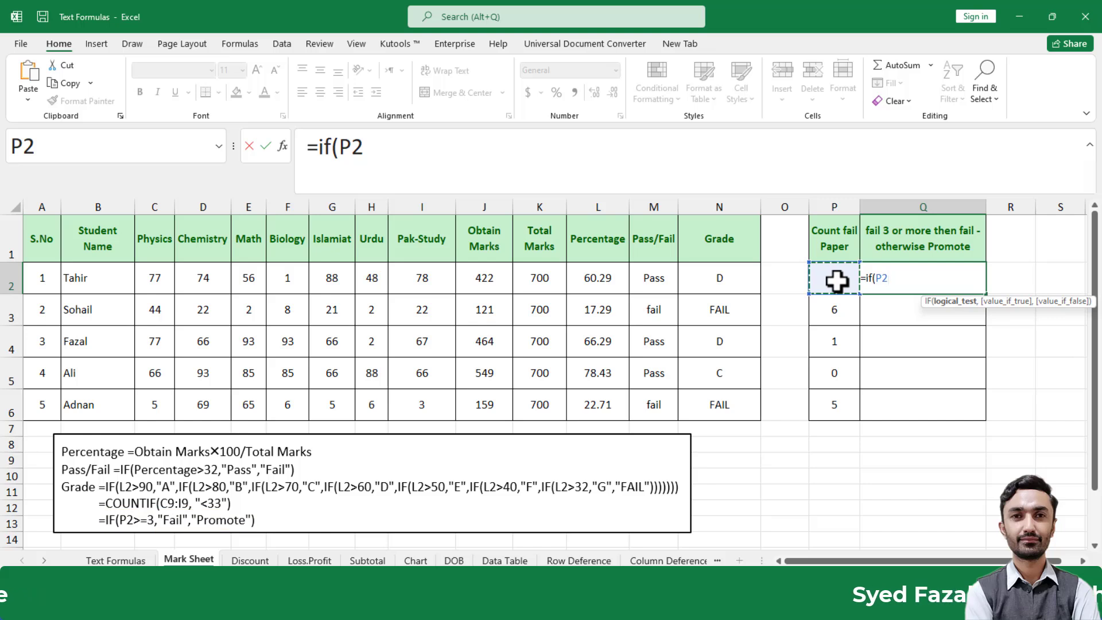
type(">")
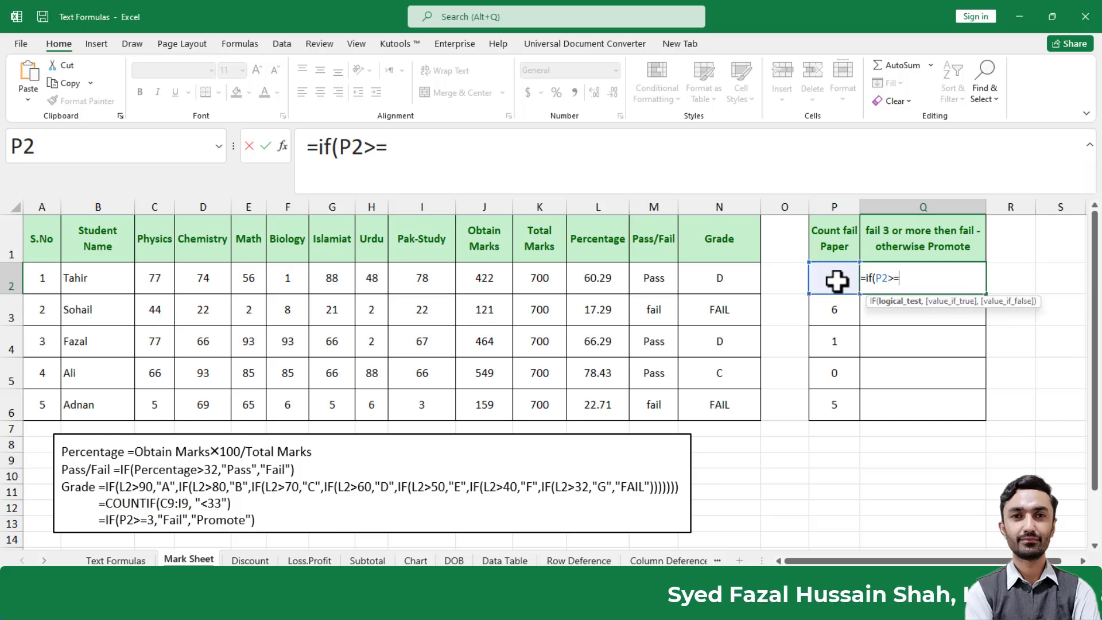
type("=")
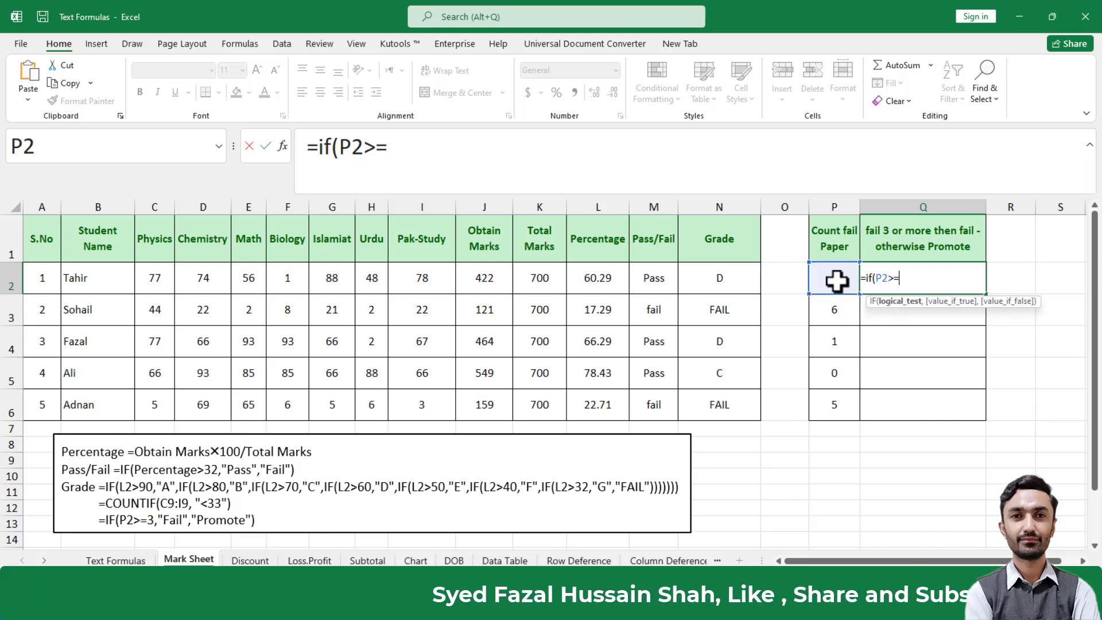
type("3,")
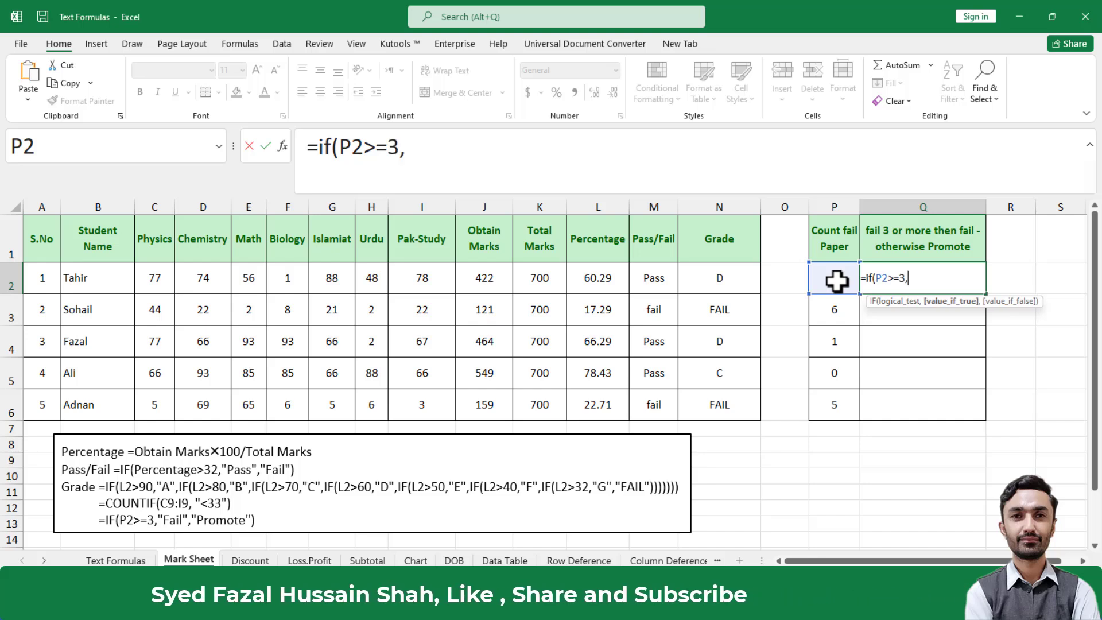
type("\"fail\",\"Prom")
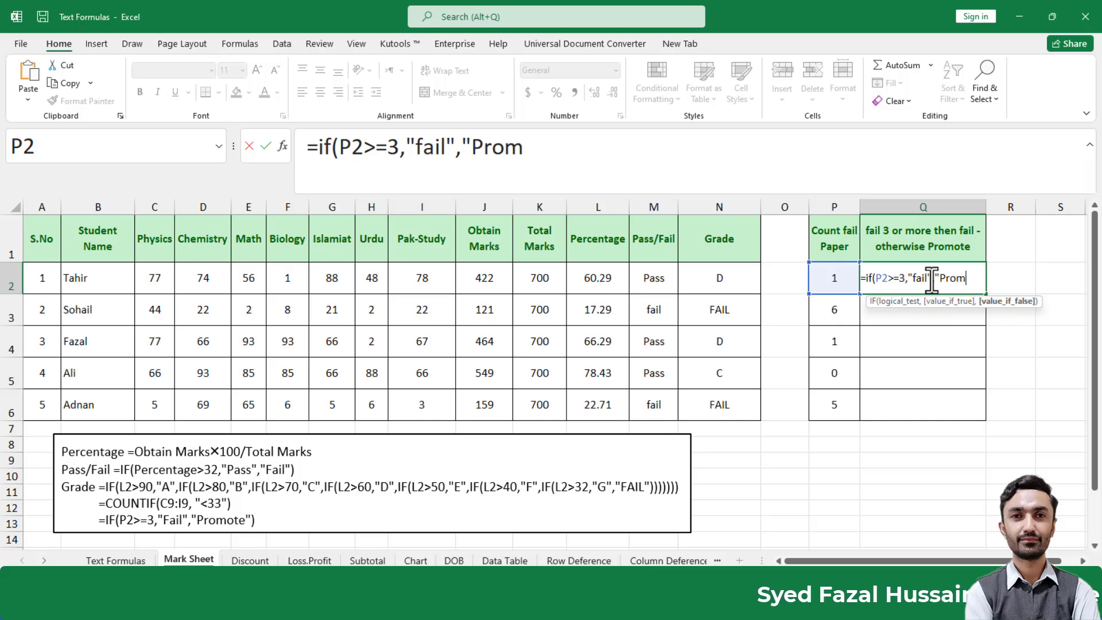
type("ote\"")
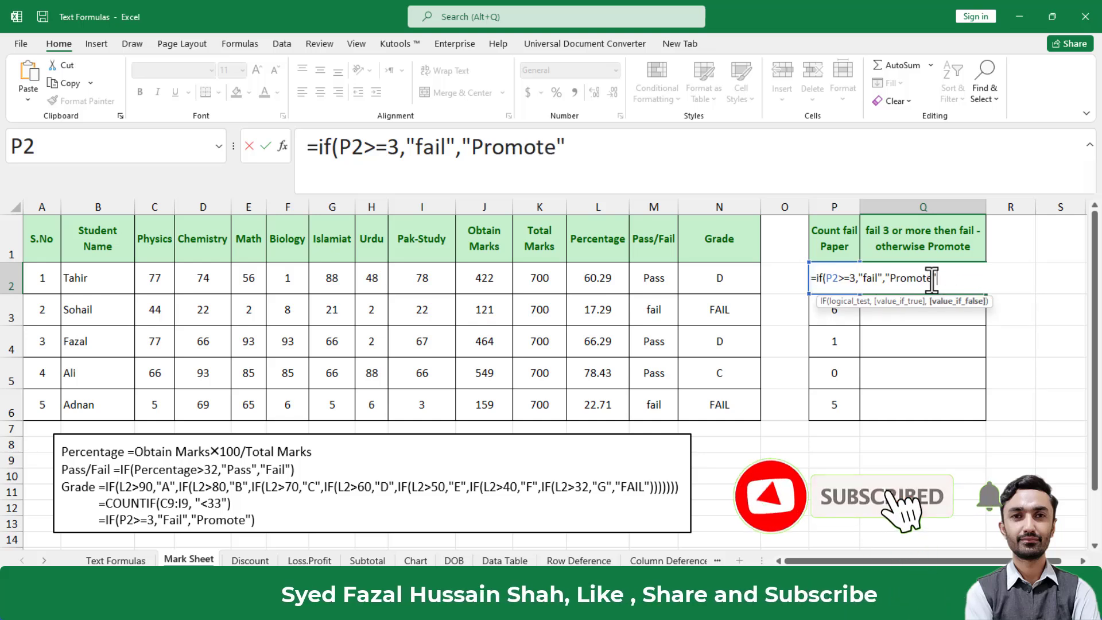
type(")")
key("BackSpace")
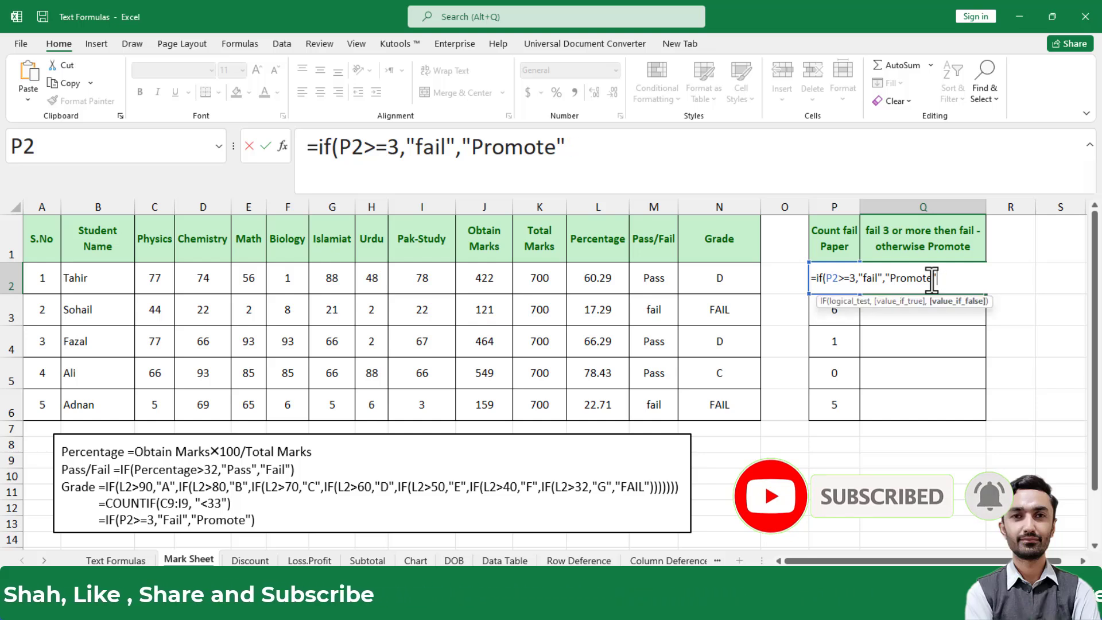
type(")")
key("Return")
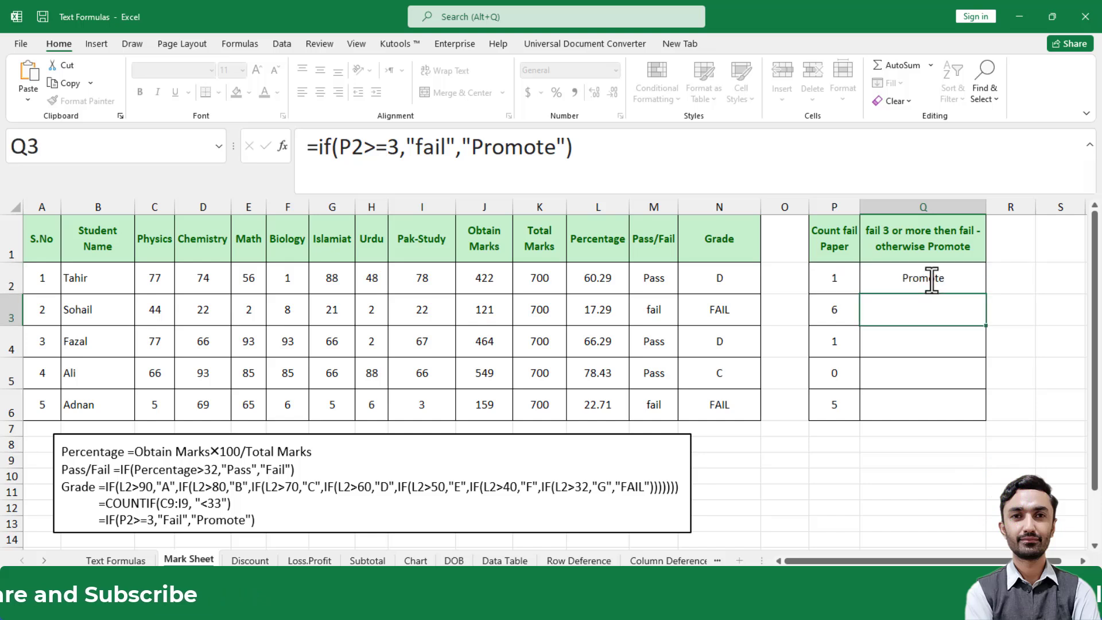
Fill the promotion formula from Q2 down to Q6 and deselect the range.
left_click(944, 278)
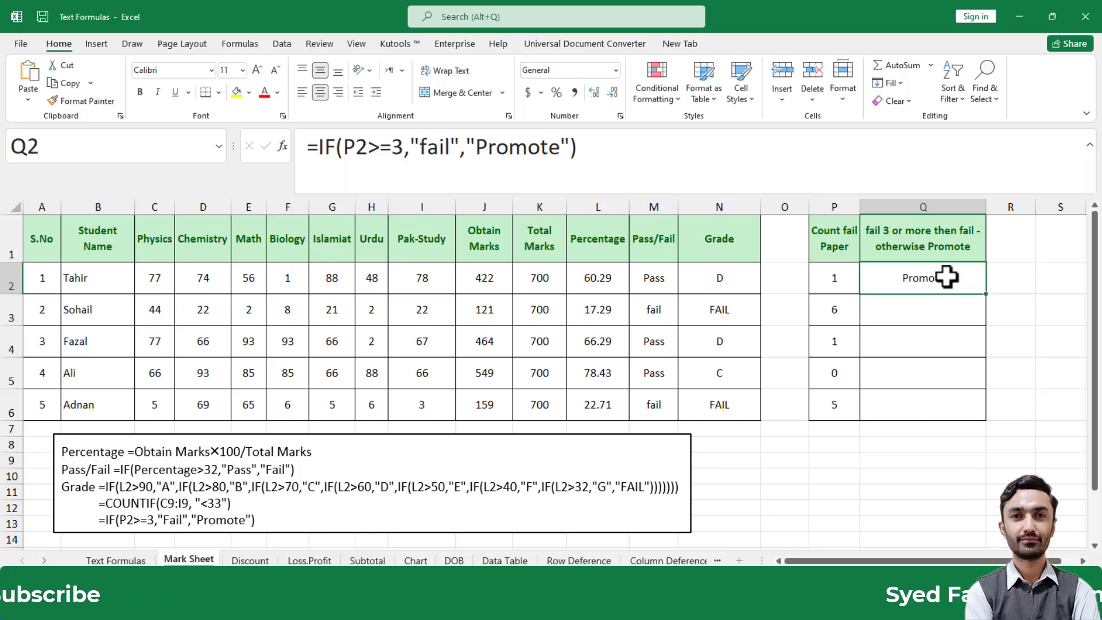
double_click(990, 297)
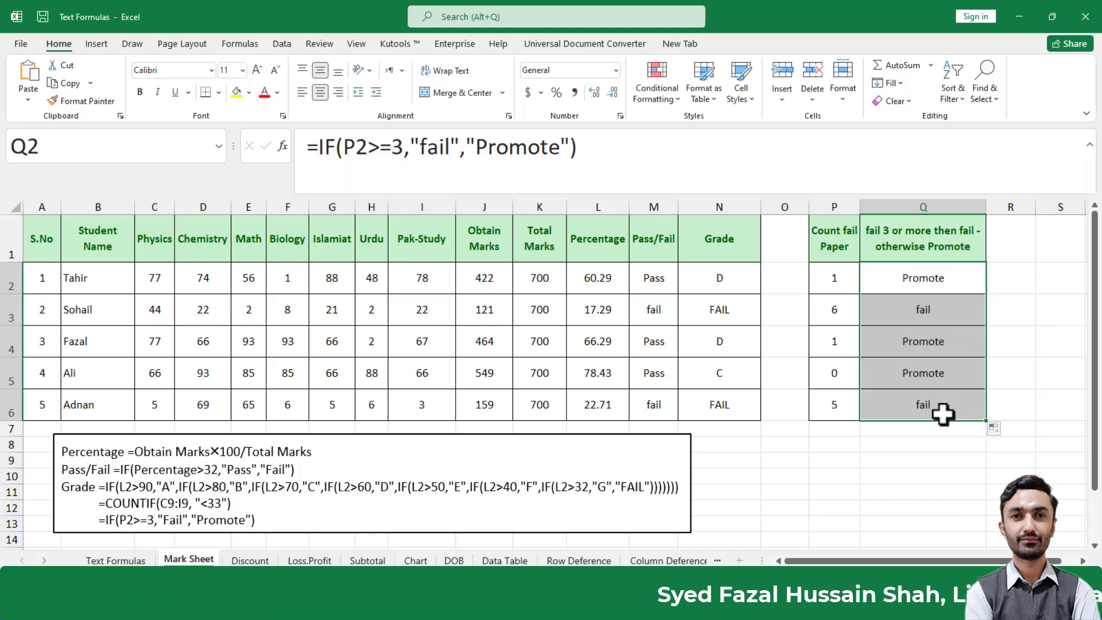
left_click(858, 449)
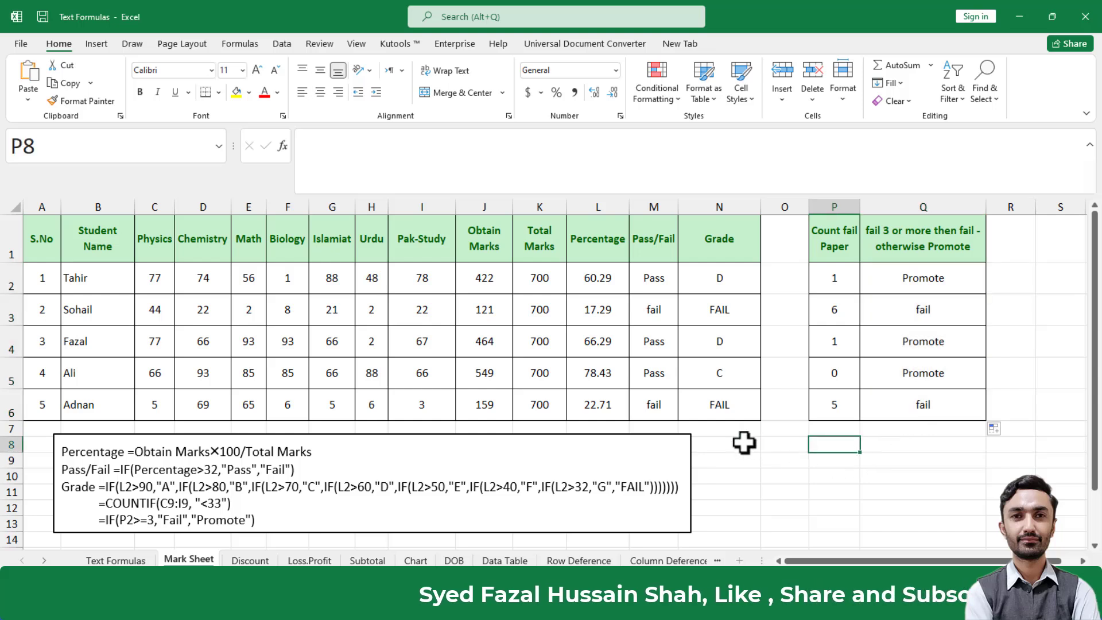